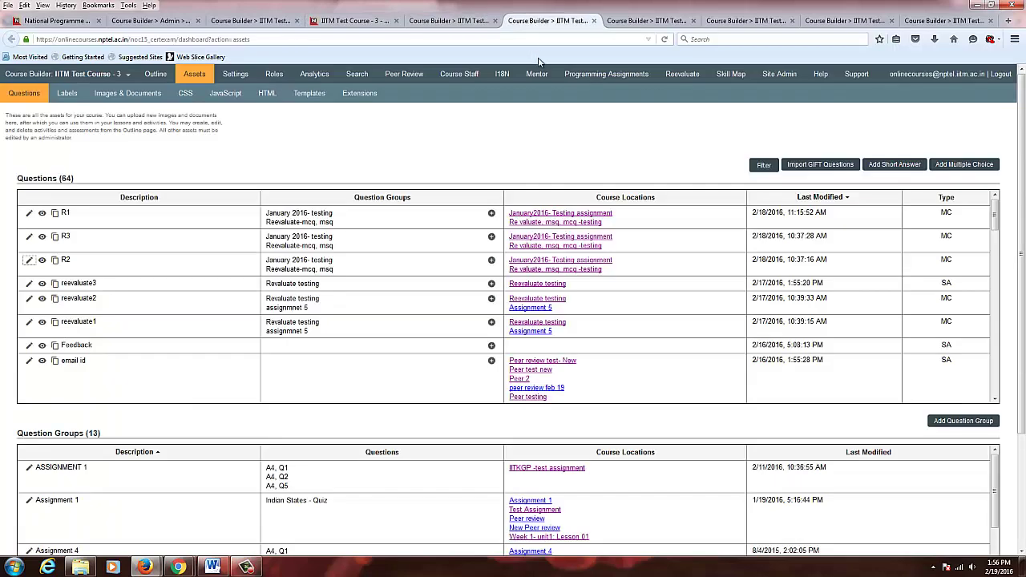
Examine the selection mode and correct choices of the multiple choice questions R1, R3 and R2.
left_click(630, 22)
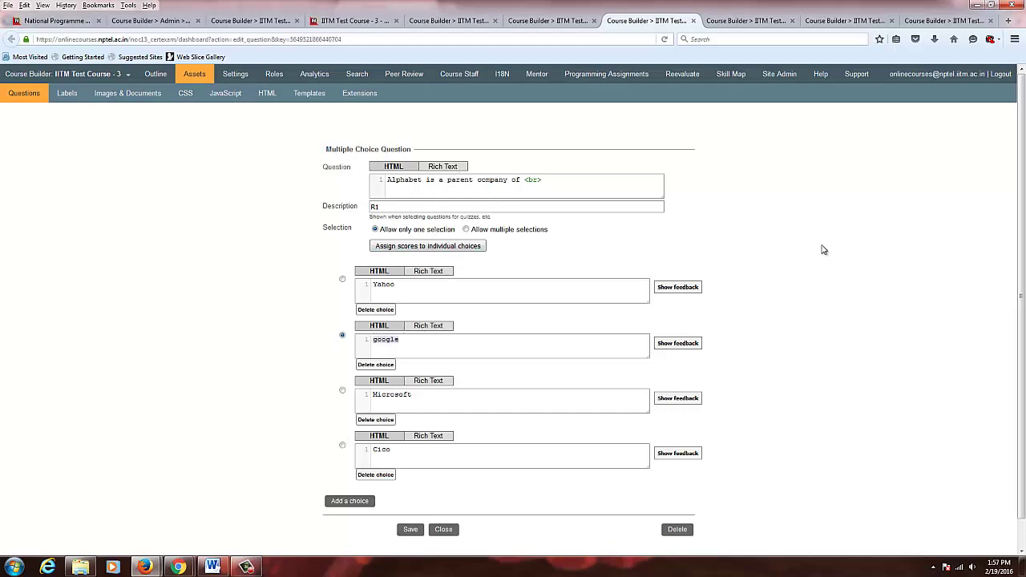
left_click(744, 24)
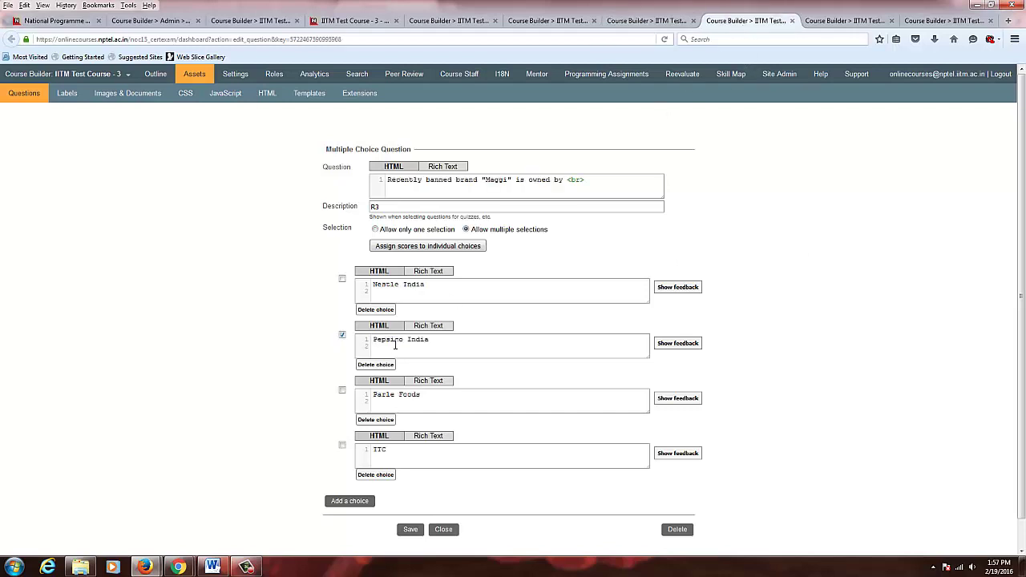
left_click(843, 20)
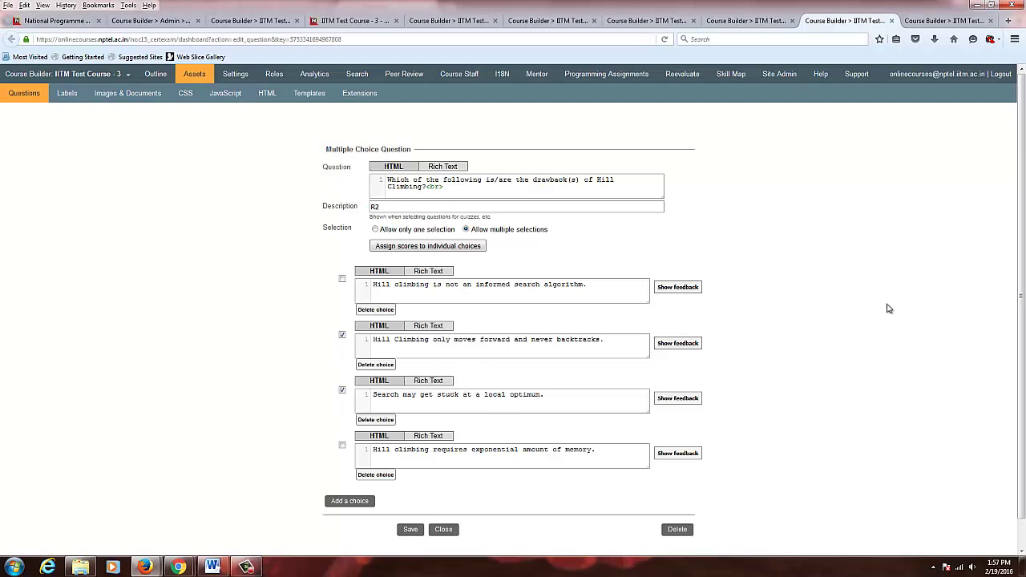
Open the "Re valuate, msq, mcq -testing" quiz from the IITM Test Course - 3 outline and reload its page.
left_click(326, 24)
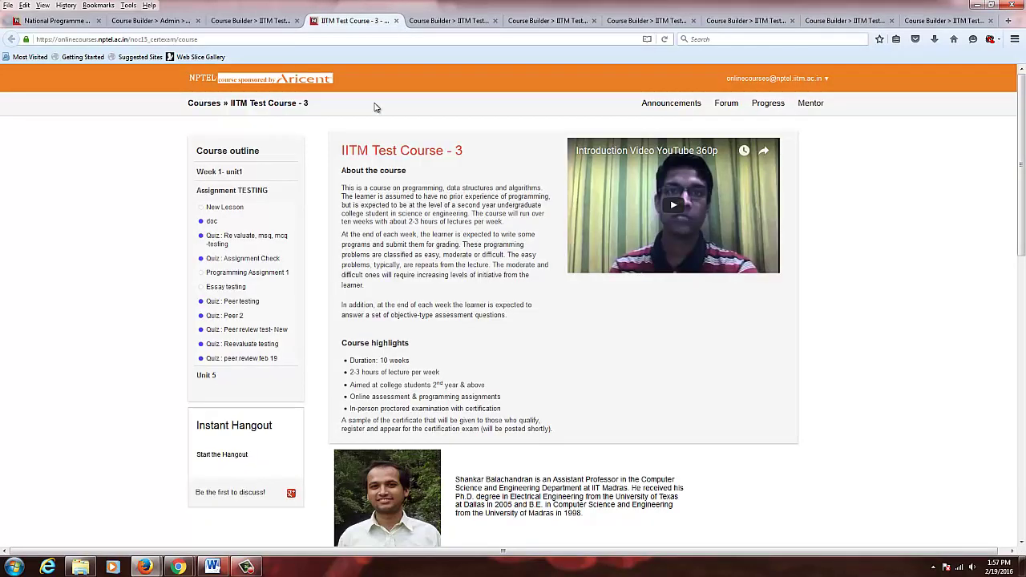
left_click(234, 245)
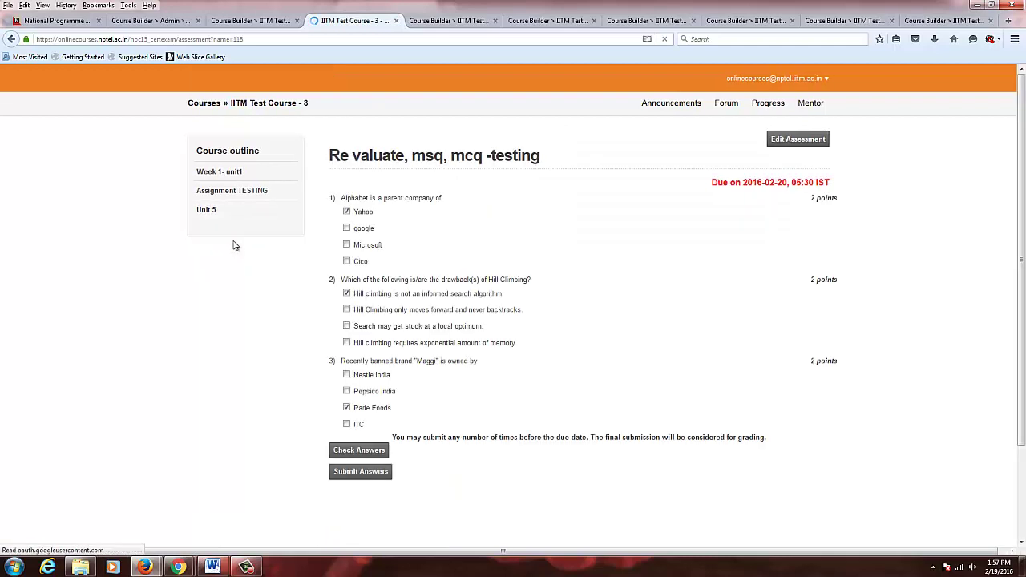
left_click(347, 213)
left_click(347, 213)
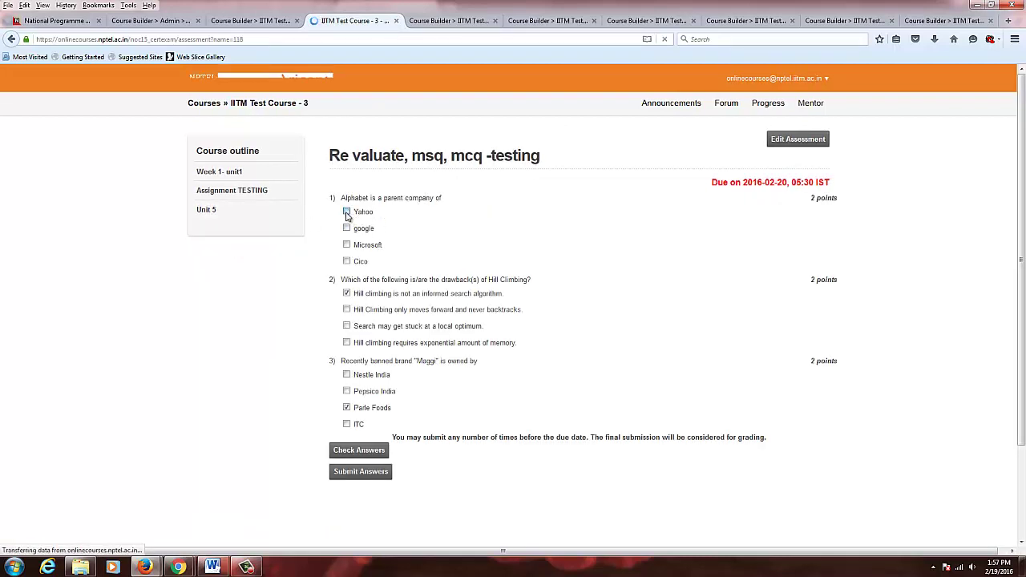
key("F5")
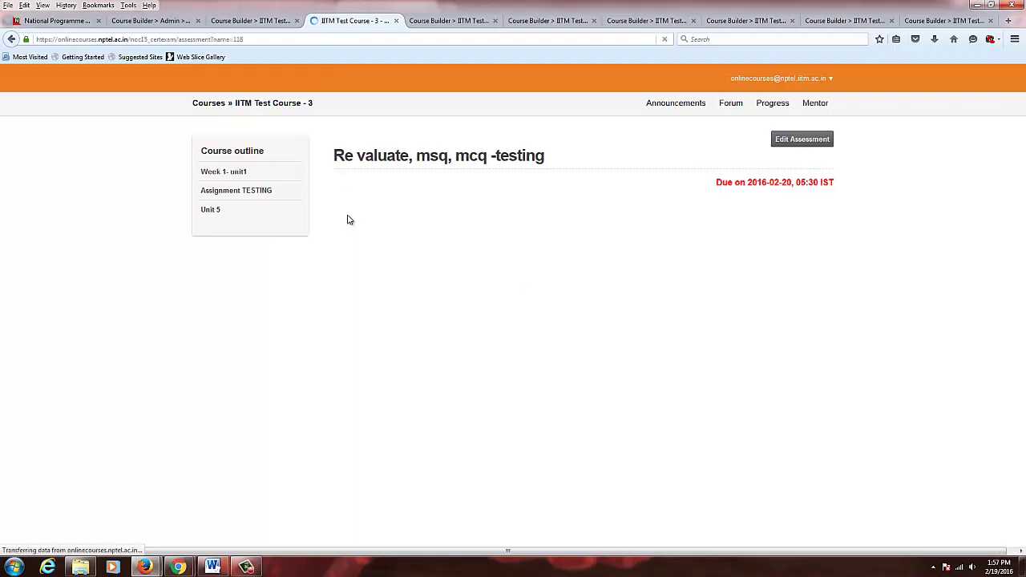
Save question R1 with only one selection allowed and google as the correct choice, and reload the quiz page.
left_click(549, 24)
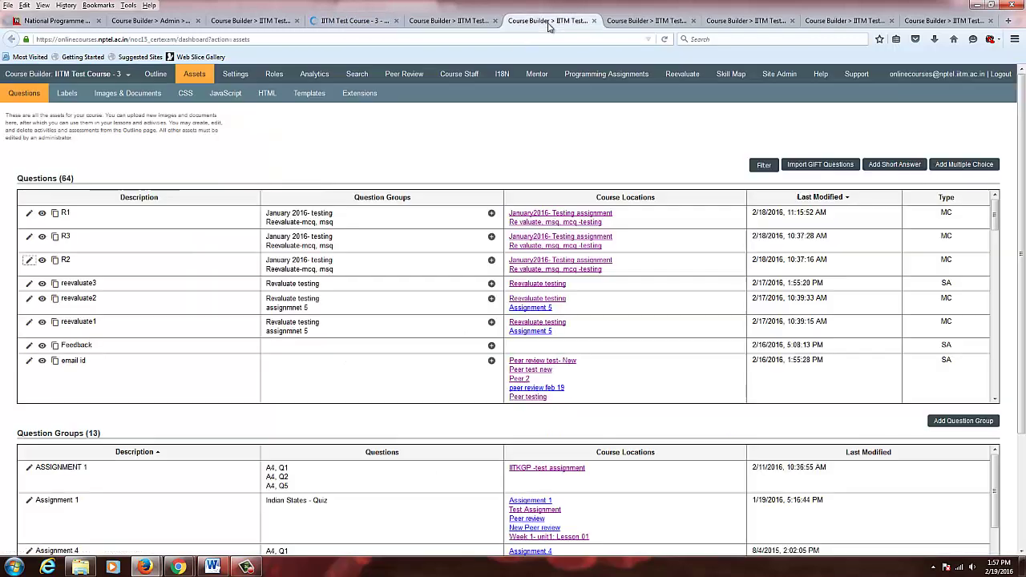
left_click(614, 23)
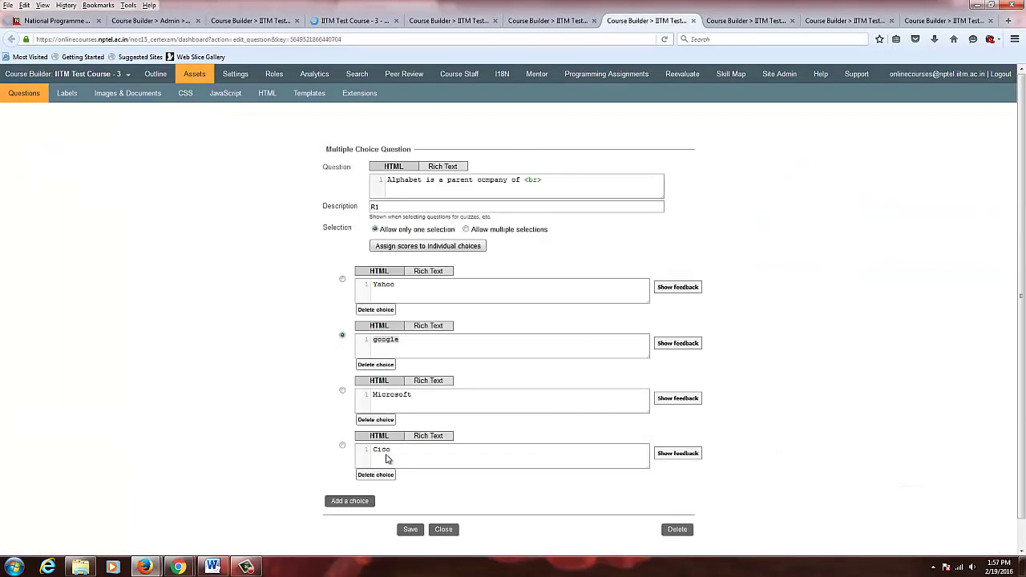
left_click(410, 530)
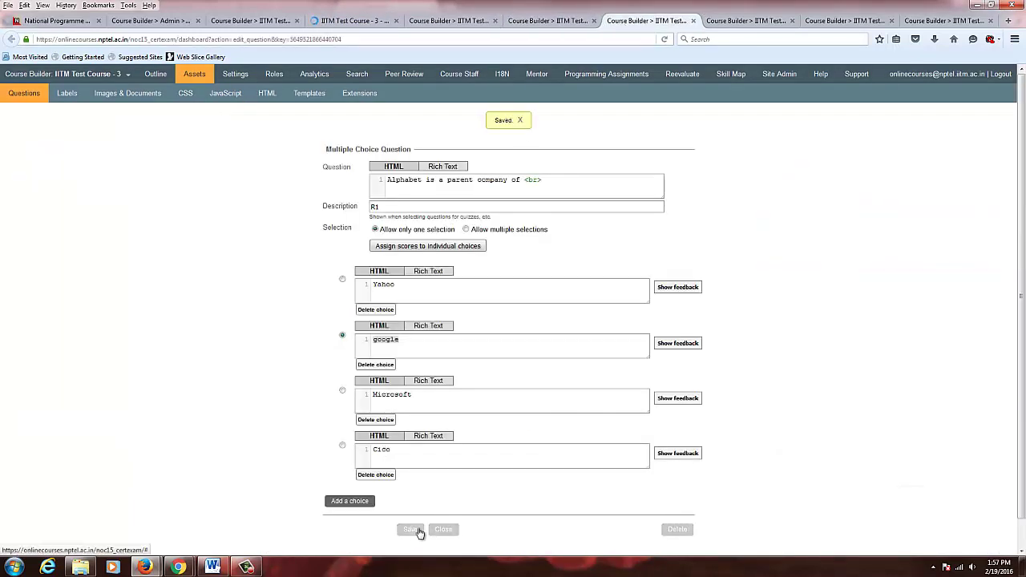
left_click(357, 25)
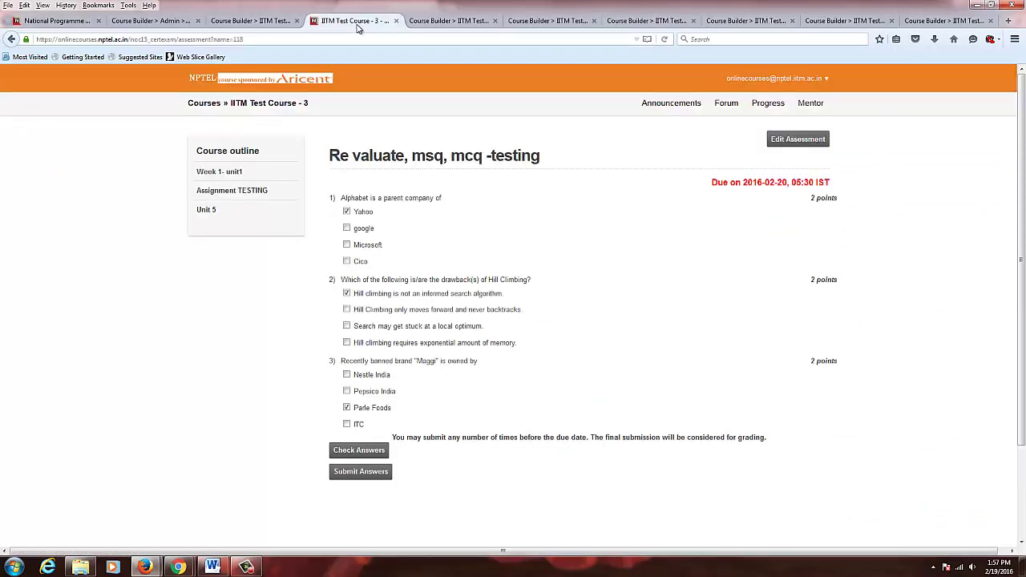
key("F5")
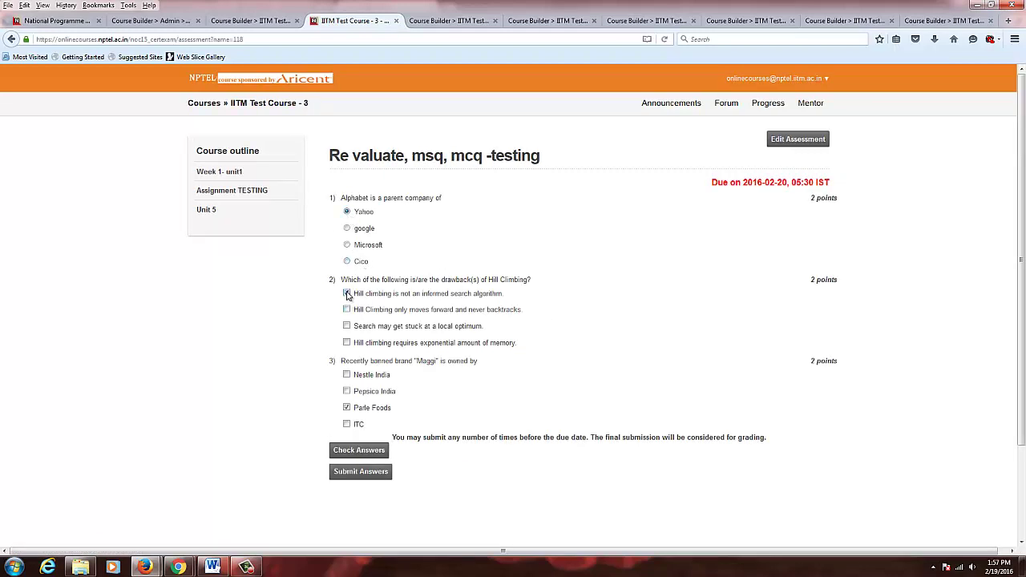
Change the Maggi question's answer to Pepsico India only, and check and submit the quiz answers.
left_click(347, 392)
left_click(348, 409)
left_click(369, 452)
scroll(377, 455, "down", 1)
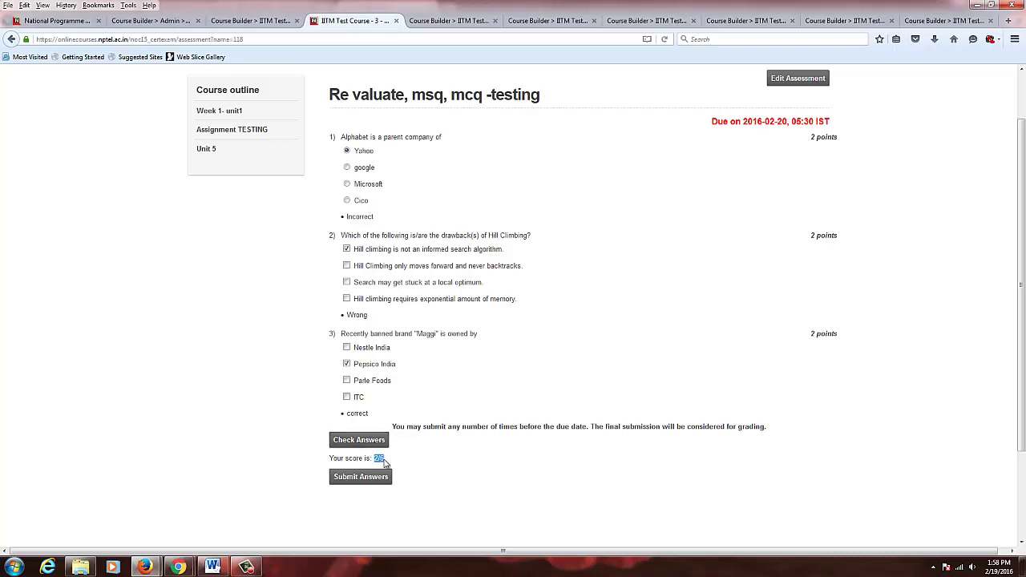
left_click(367, 478)
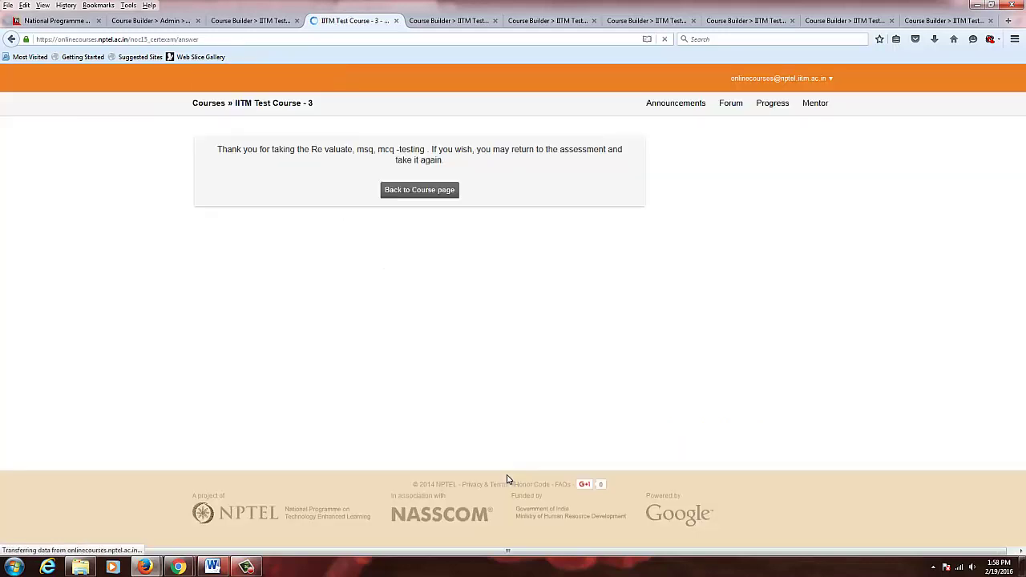
Switch to the Chrome window of the second account and open the "Re valuate, msq, mcq -testing" quiz.
mouse_move(179, 568)
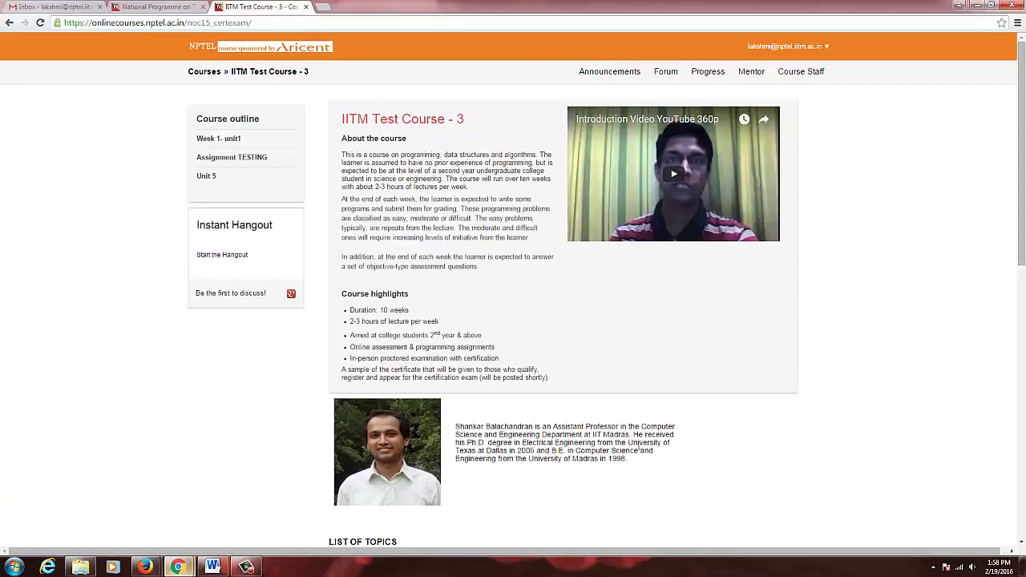
left_click(121, 507)
left_click(273, 157)
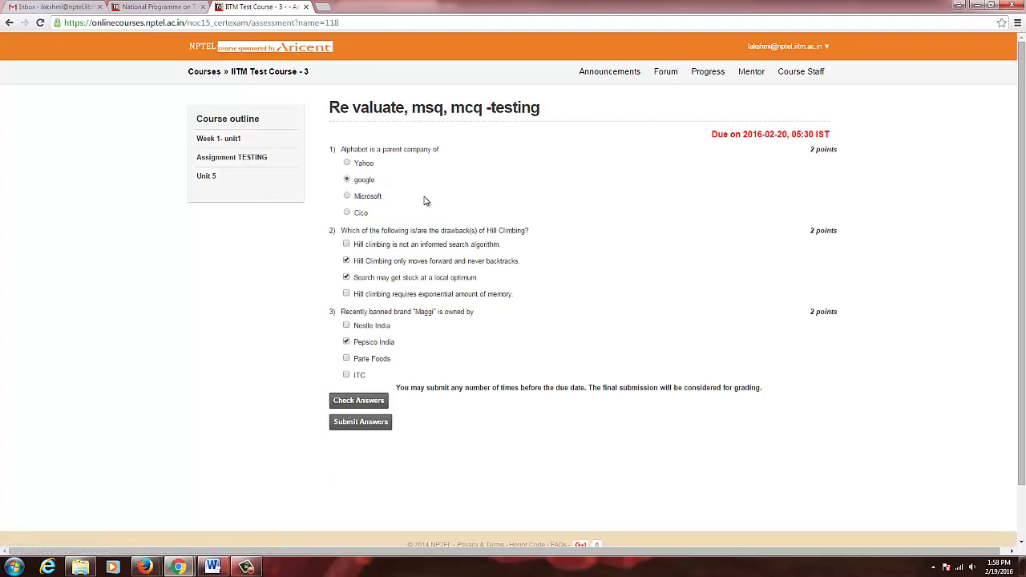
Check and submit the quiz with google, the two middle Hill Climbing choices and Pepsico India selected, and return to the course page.
left_click(346, 260)
left_click(373, 400)
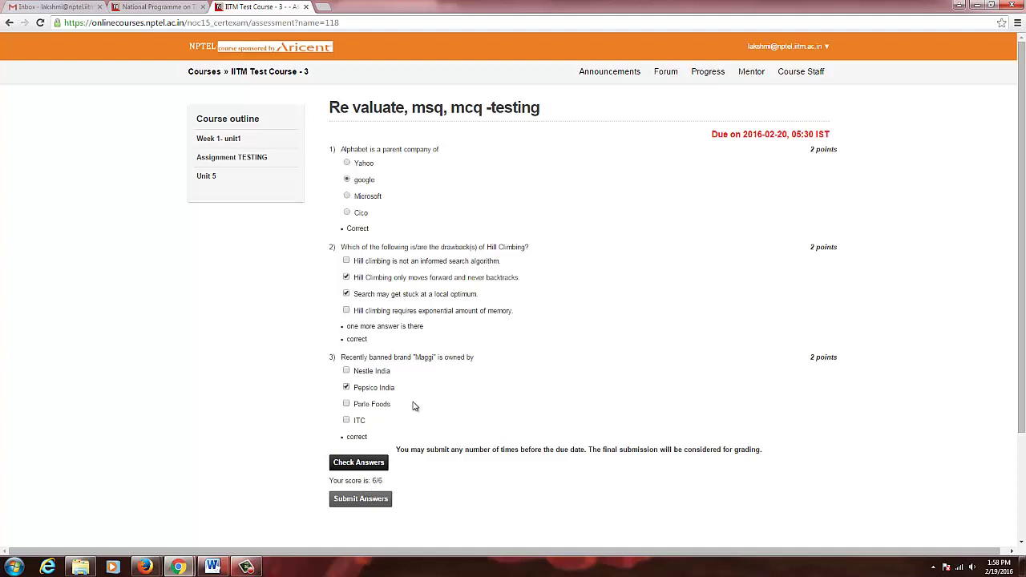
left_click(360, 501)
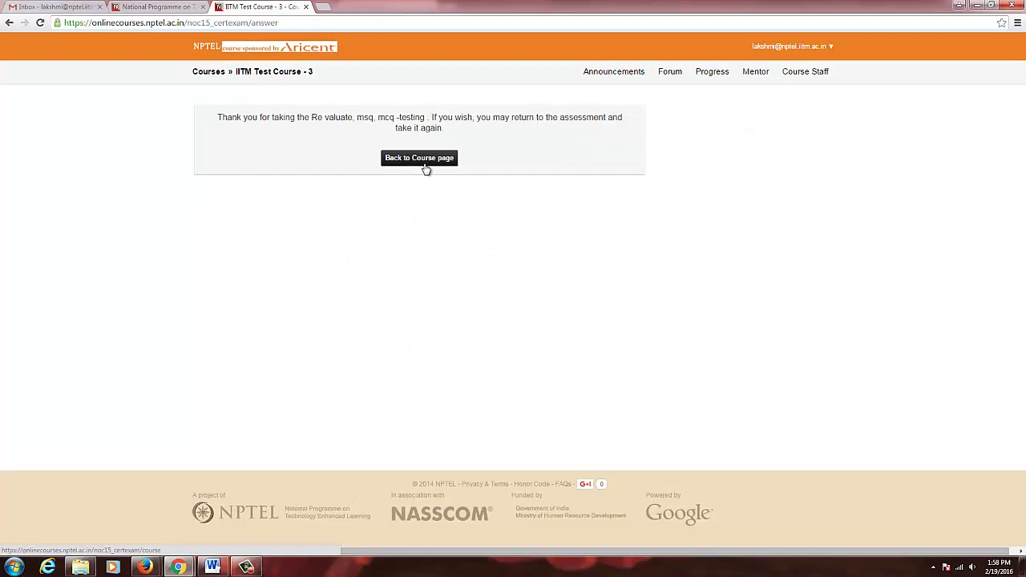
left_click(426, 164)
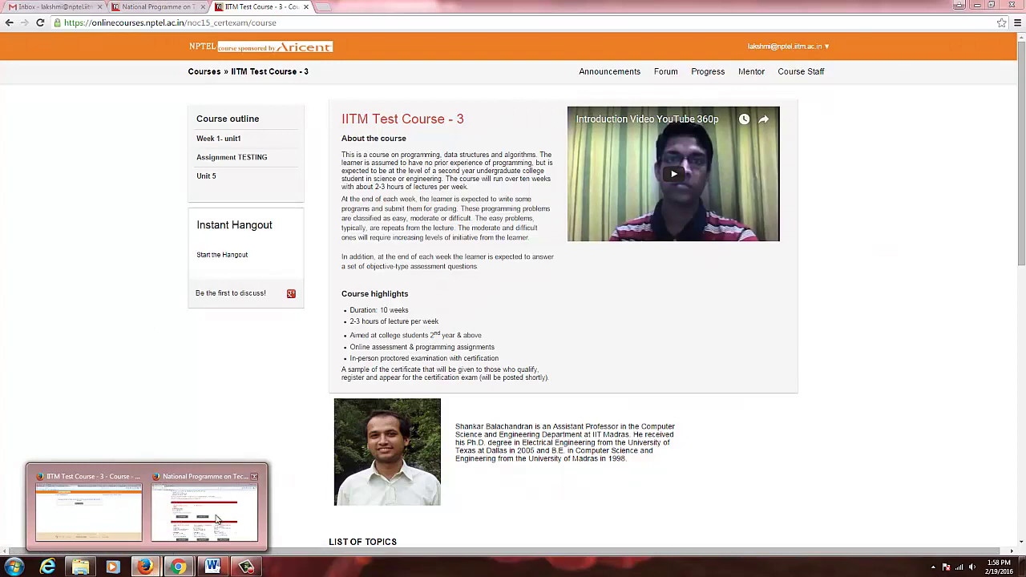
Switch to the reviewer account's Firefox window and open the "Re valuate, msq, mcq -testing" quiz in IITM Test Course - 3.
left_click(204, 505)
scroll(651, 218, "up", 1)
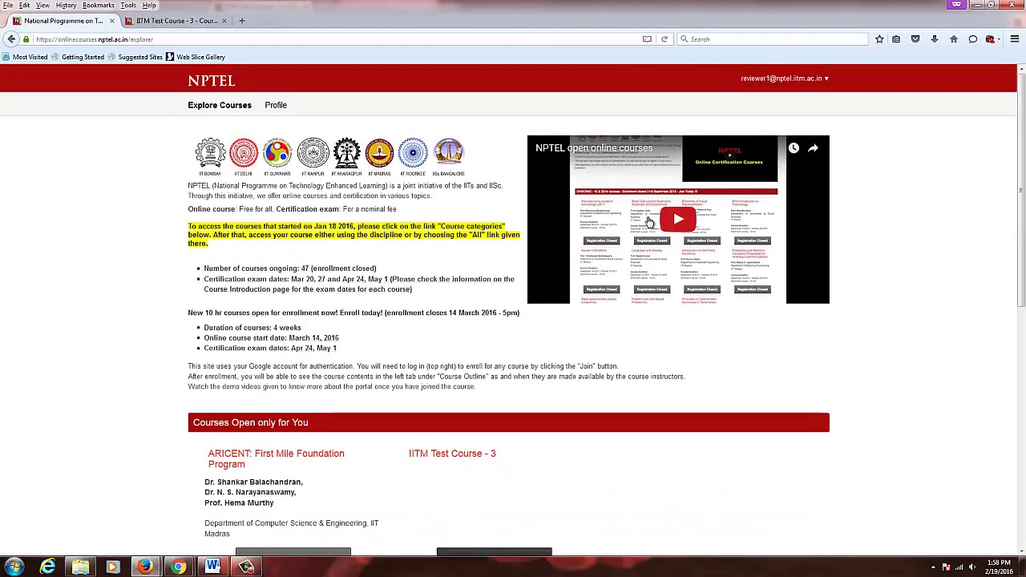
scroll(335, 358, "down", 5)
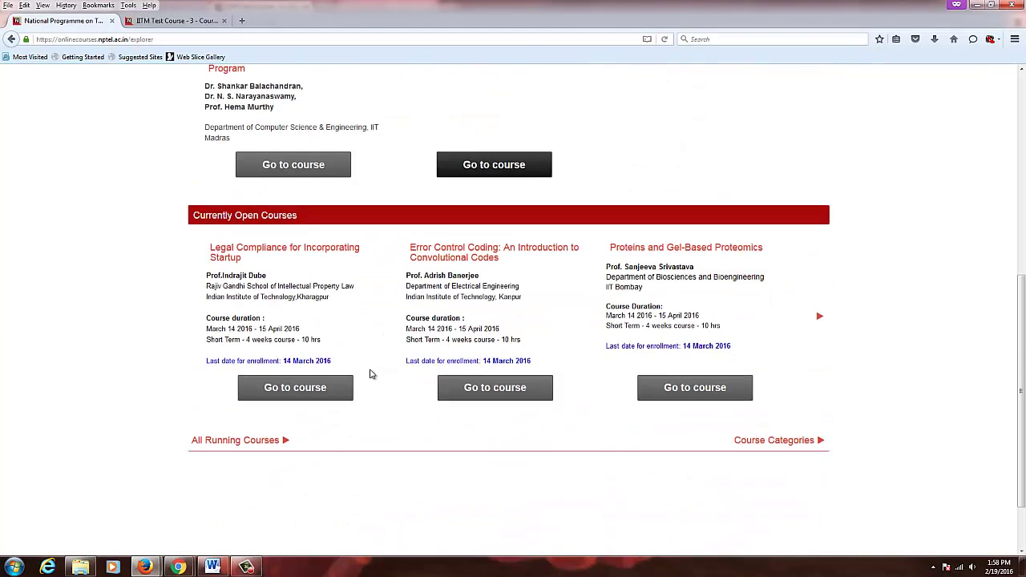
right_click(479, 170)
left_click(513, 174)
left_click(270, 19)
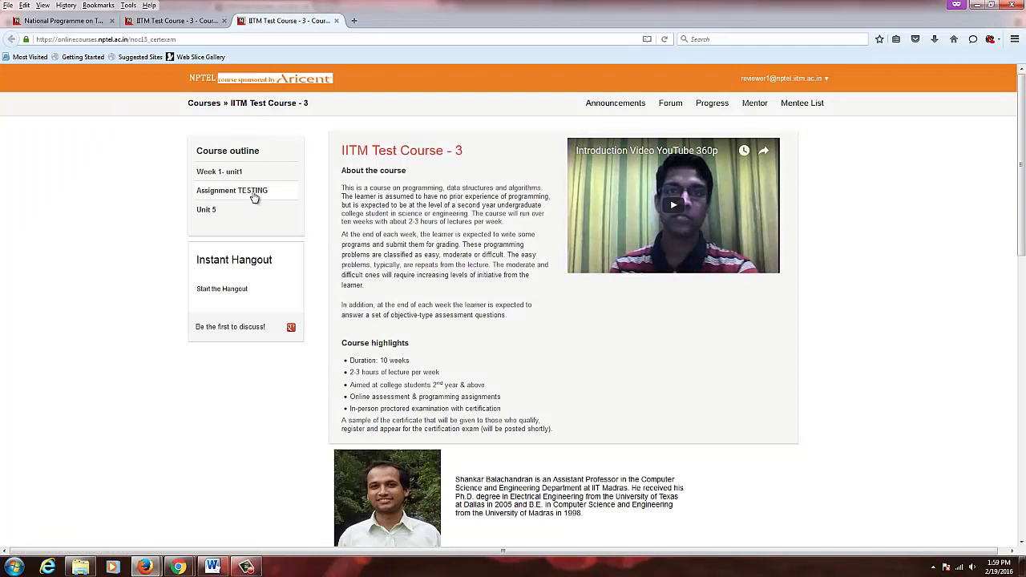
left_click(255, 192)
left_click(244, 219)
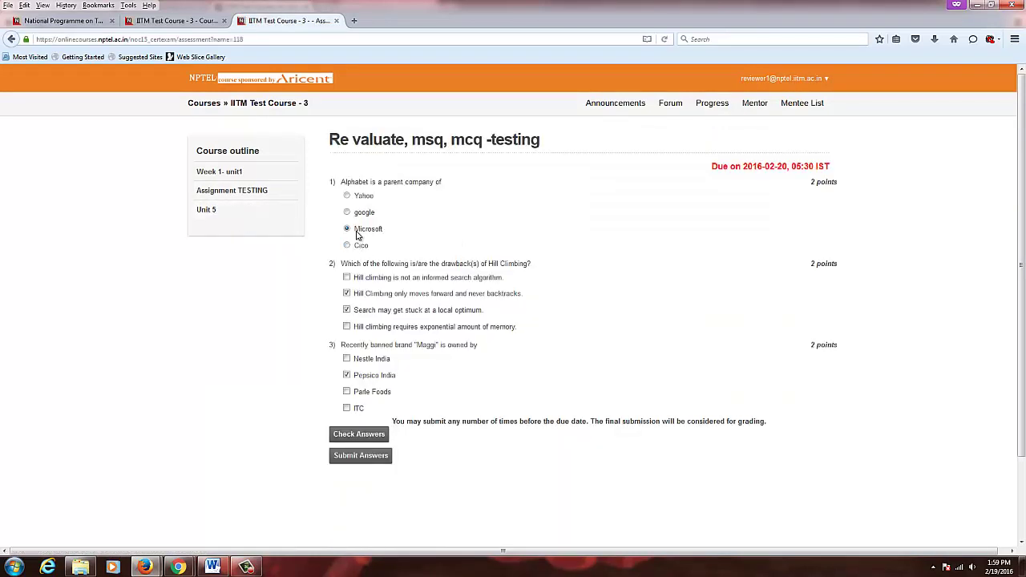
Check and submit the reviewer account's quiz answers with Microsoft selected for the Alphabet question, and return to the course page.
left_click(360, 433)
scroll(359, 429, "down", 3)
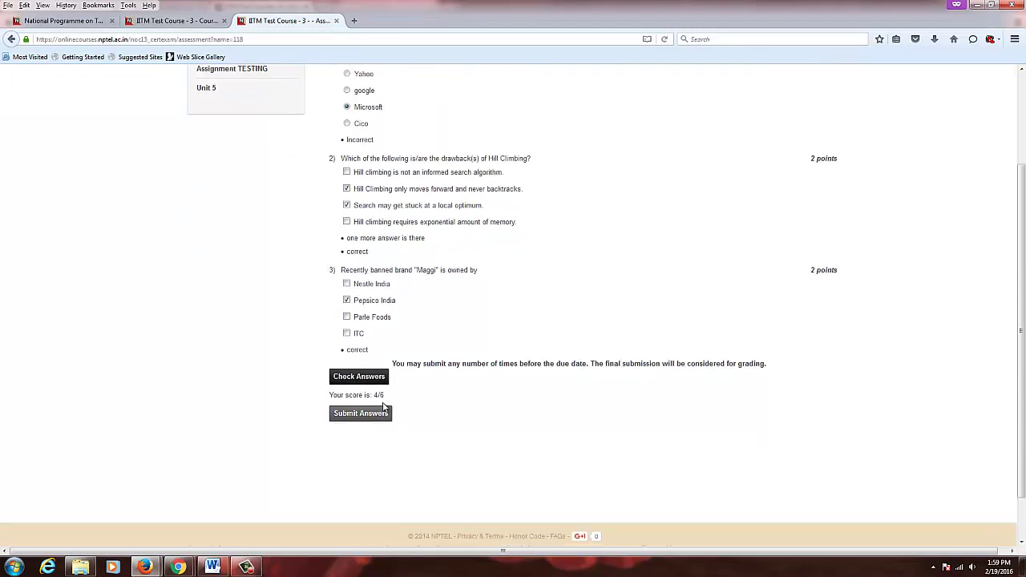
left_click(360, 418)
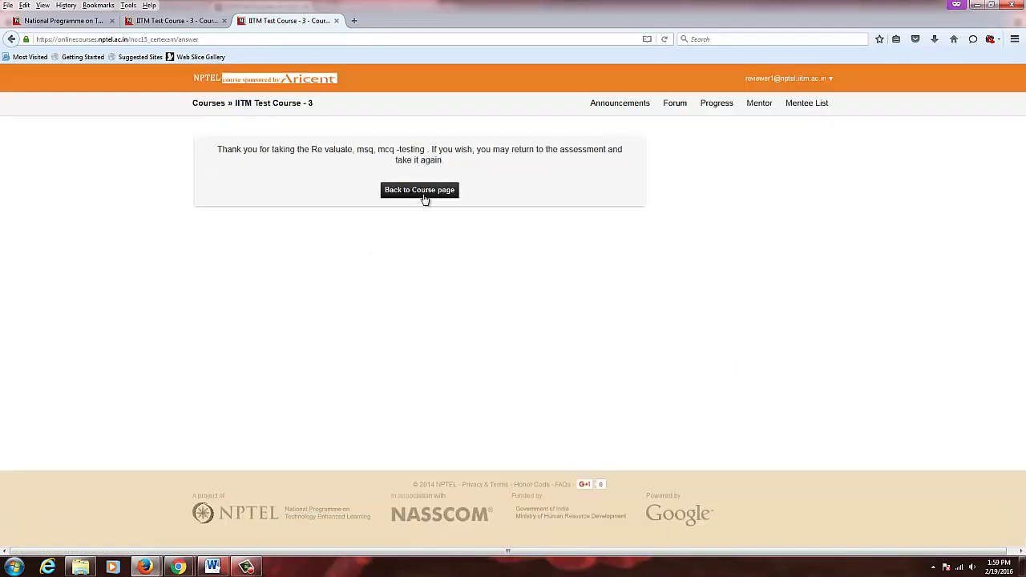
left_click(421, 195)
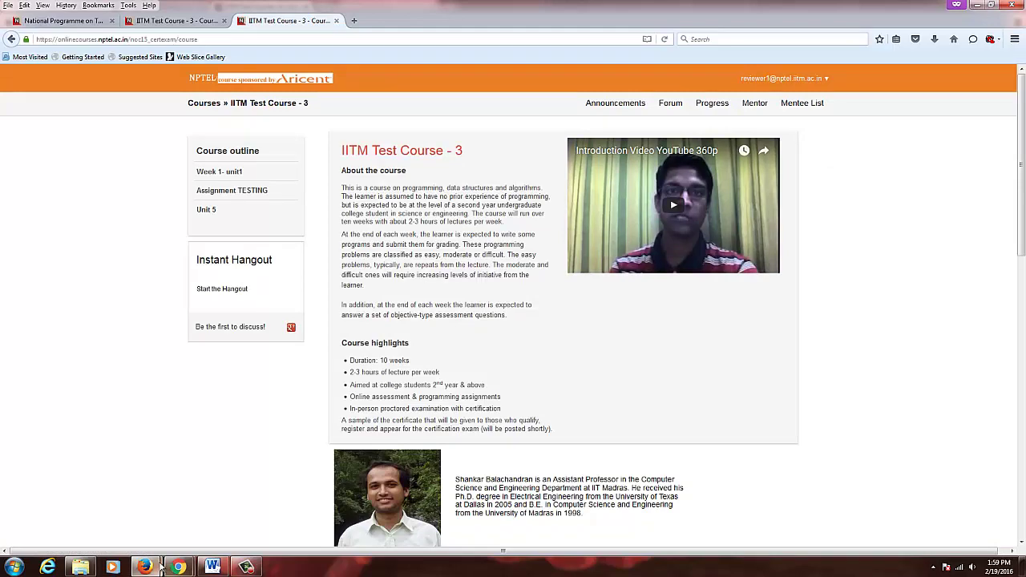
Switch to the Course Builder window in Firefox and examine the question list and the settings of questions R1 and R3.
mouse_move(160, 566)
left_click(85, 501)
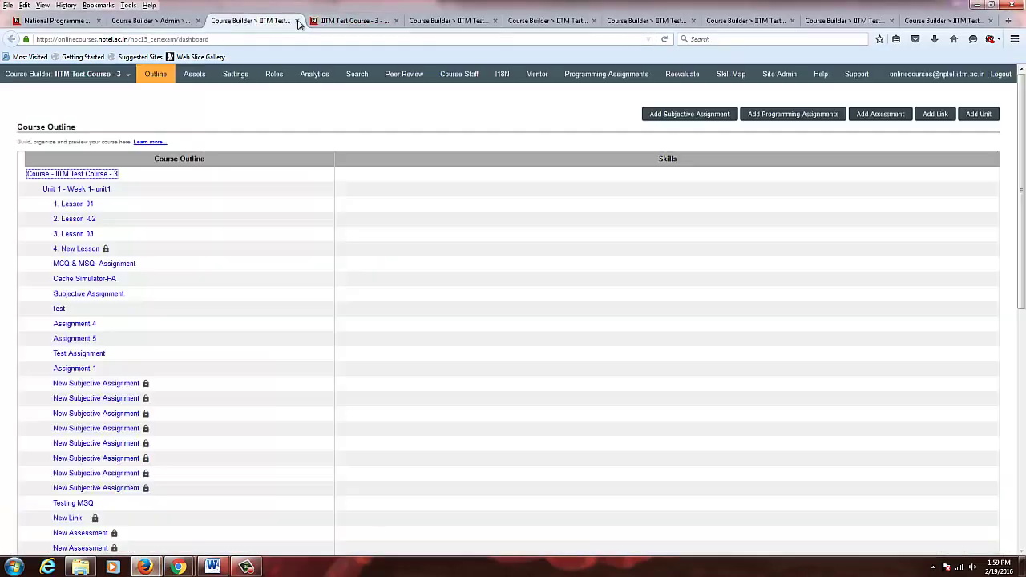
left_click(250, 20)
left_click(447, 22)
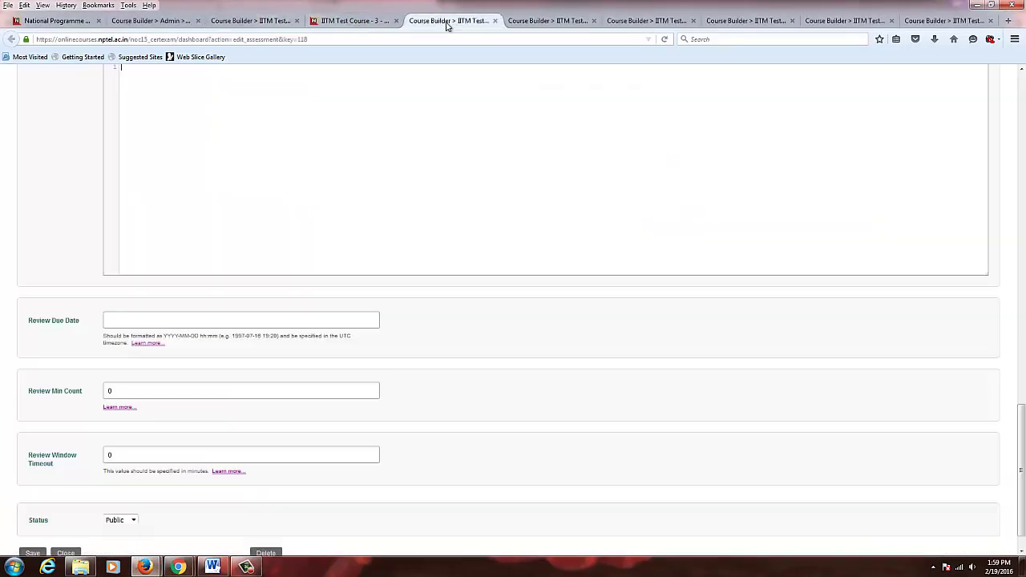
left_click(549, 24)
left_click(646, 24)
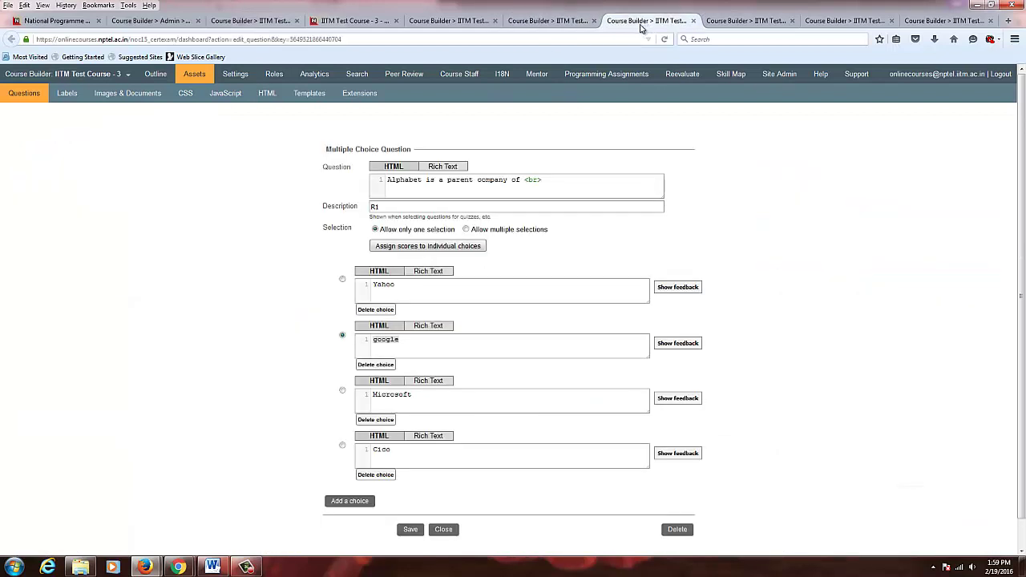
left_click(745, 22)
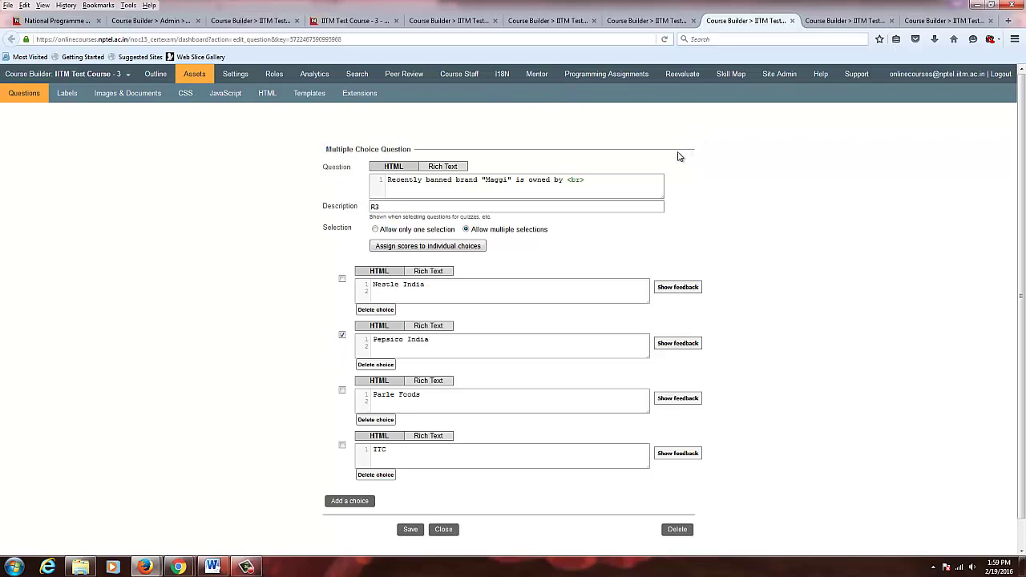
left_click(633, 24)
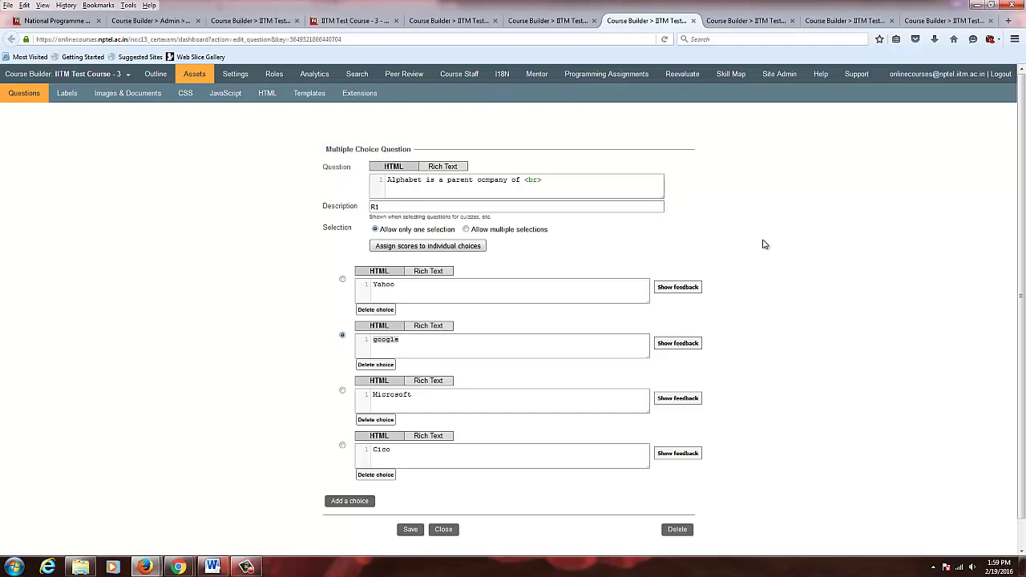
left_click(561, 21)
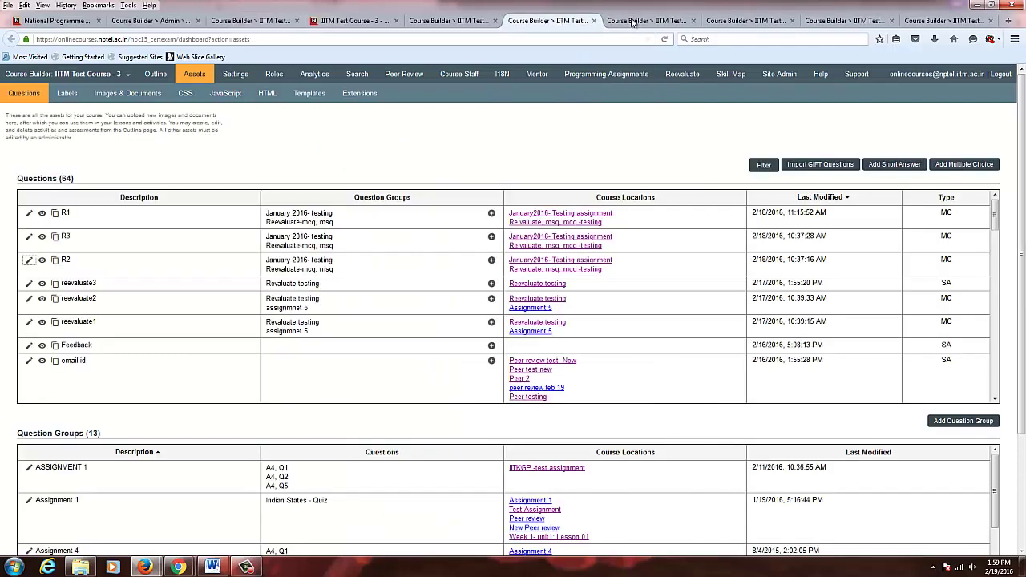
left_click(633, 23)
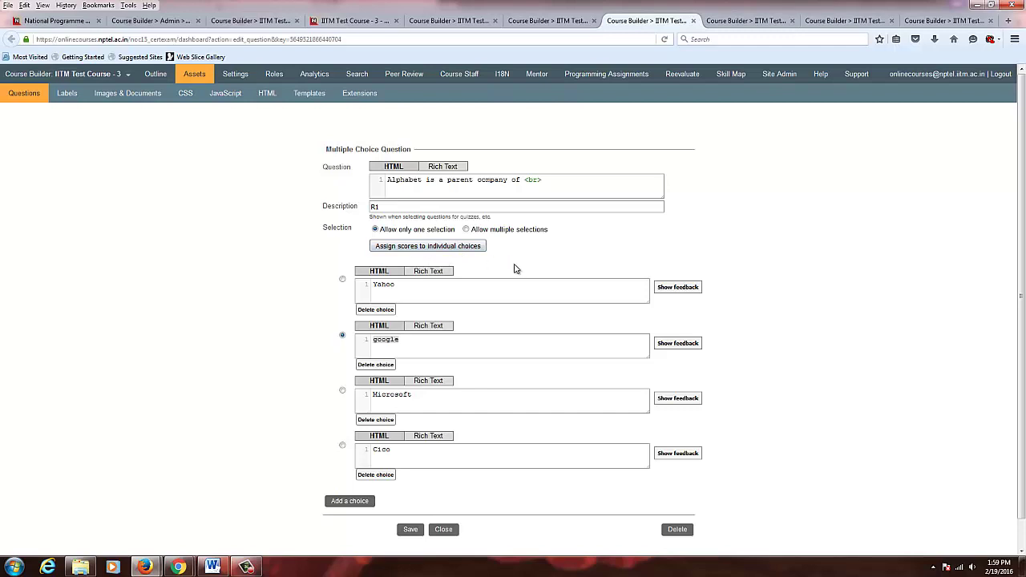
Preview R1's individual choice scores with multiple selections allowed, and return to the choice picker view with only one selection allowed.
left_click(467, 230)
left_click(441, 251)
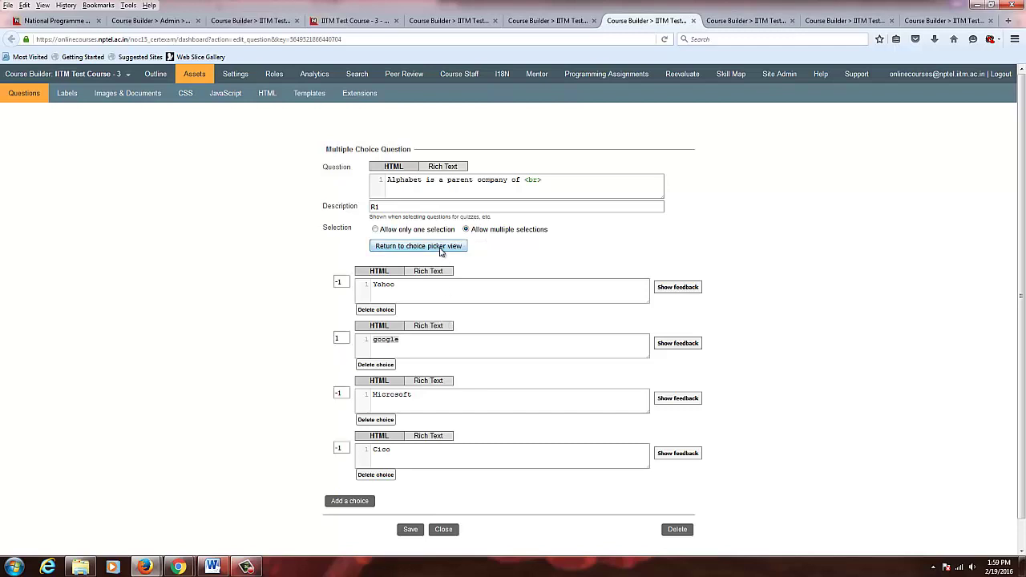
left_click(416, 250)
left_click(375, 230)
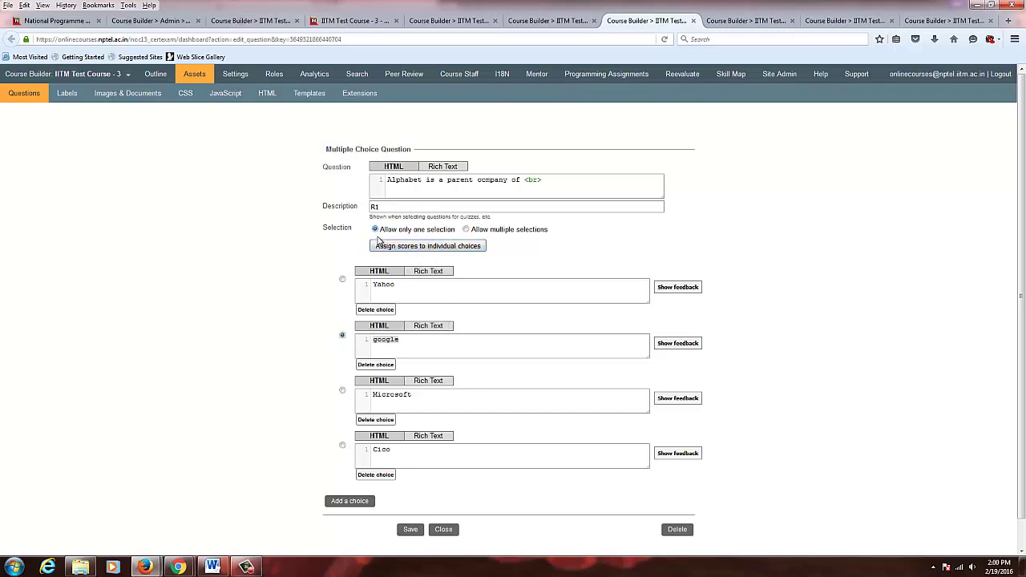
Allow multiple selections for question R1, mark Microsoft as an additional correct choice, and preview the individual choice scores.
left_click(466, 231)
left_click(343, 391)
left_click(415, 249)
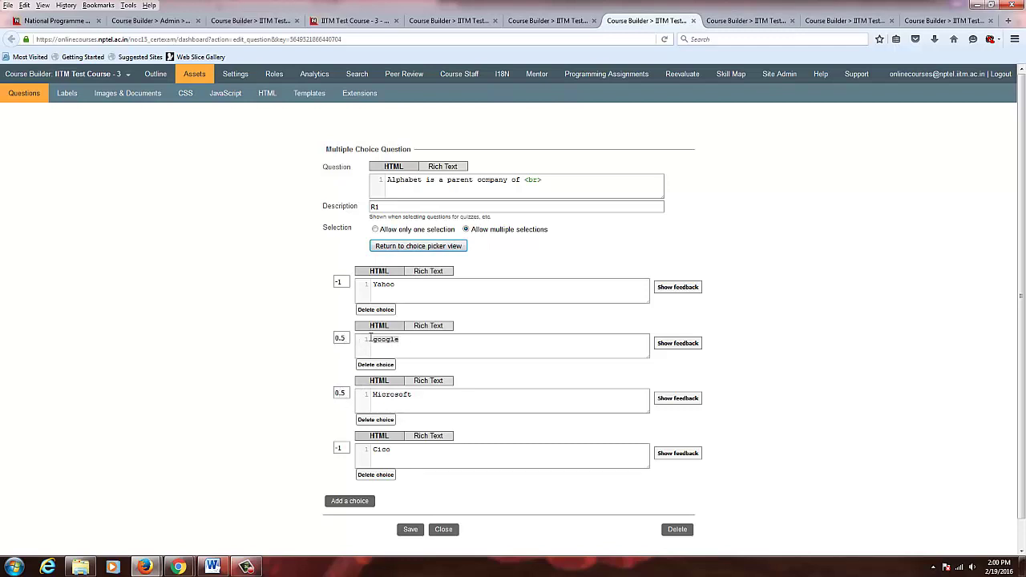
left_click(425, 249)
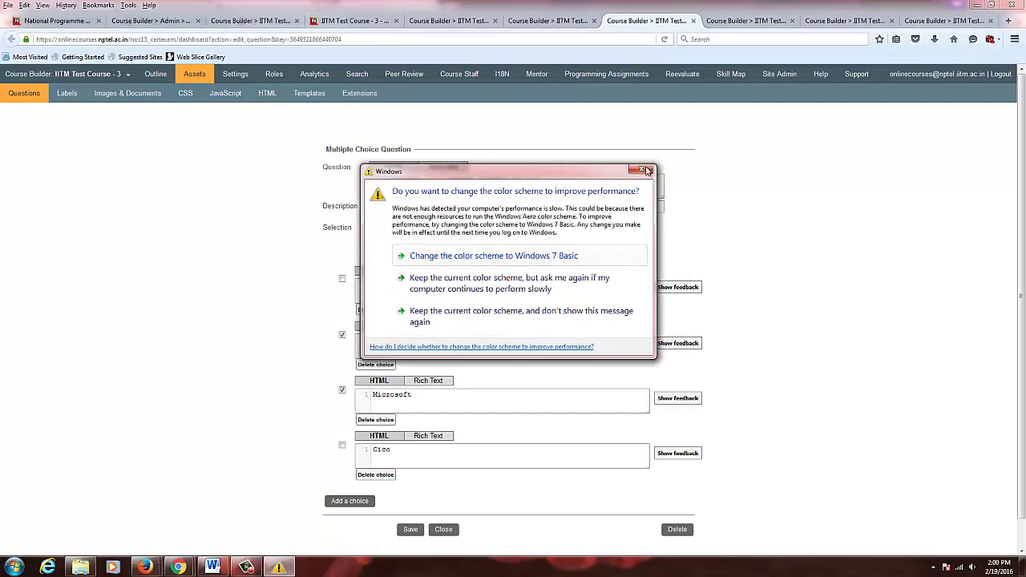
left_click(649, 170)
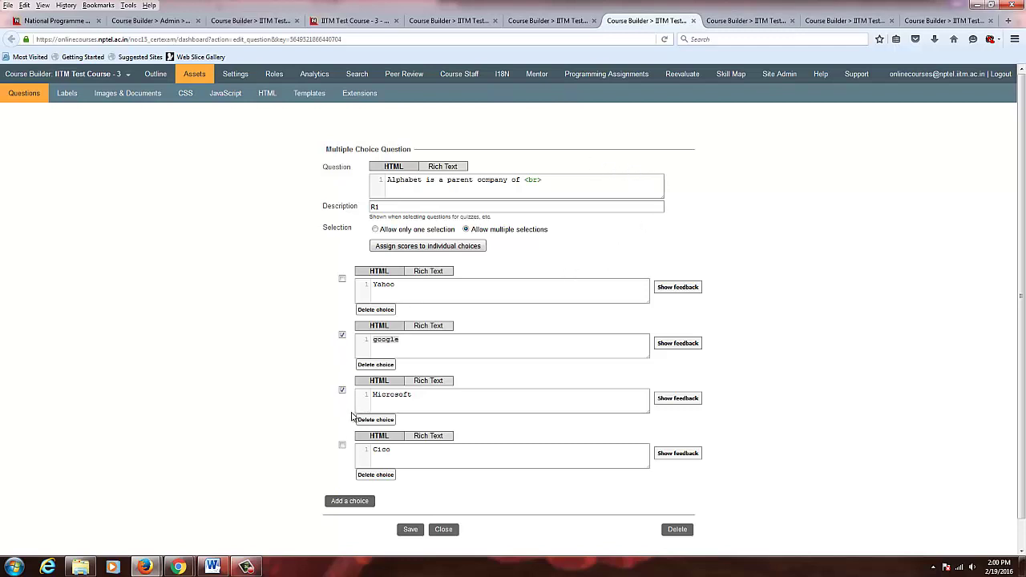
Mark Cico as correct and google as incorrect in R1, and save the question.
left_click(343, 446)
left_click(342, 336)
left_click(411, 531)
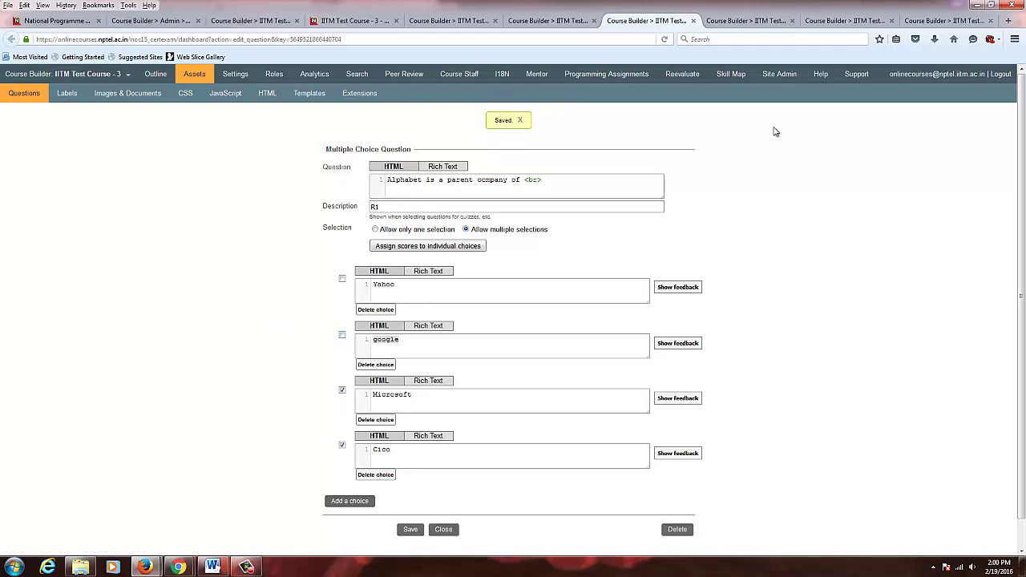
Save question R3 with Pepsico India as the correct choice.
left_click(751, 22)
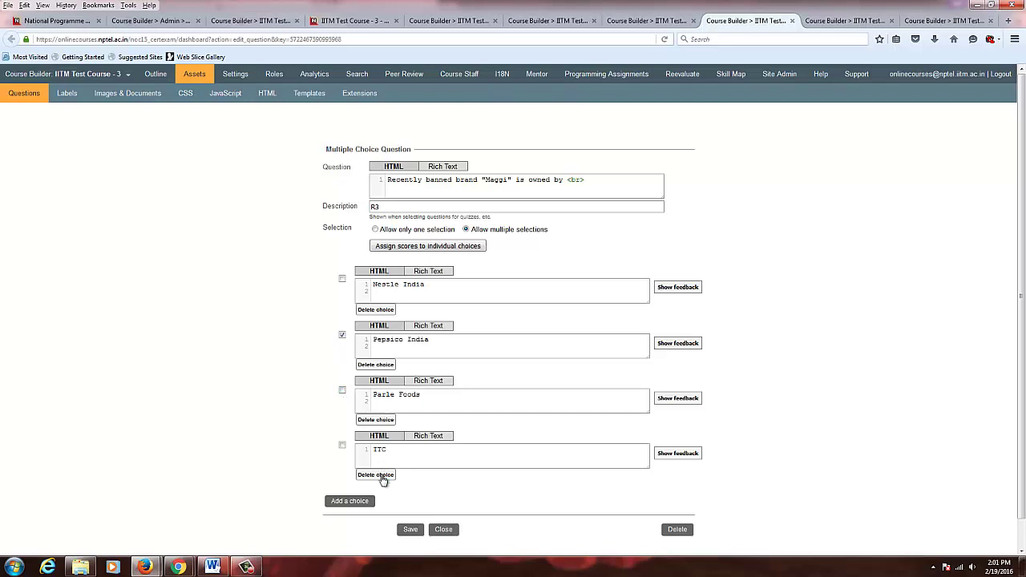
left_click(411, 530)
Submit the objective assessment "Re valuate, msq, mcq -testing" for rescoring and confirm it.
left_click(250, 20)
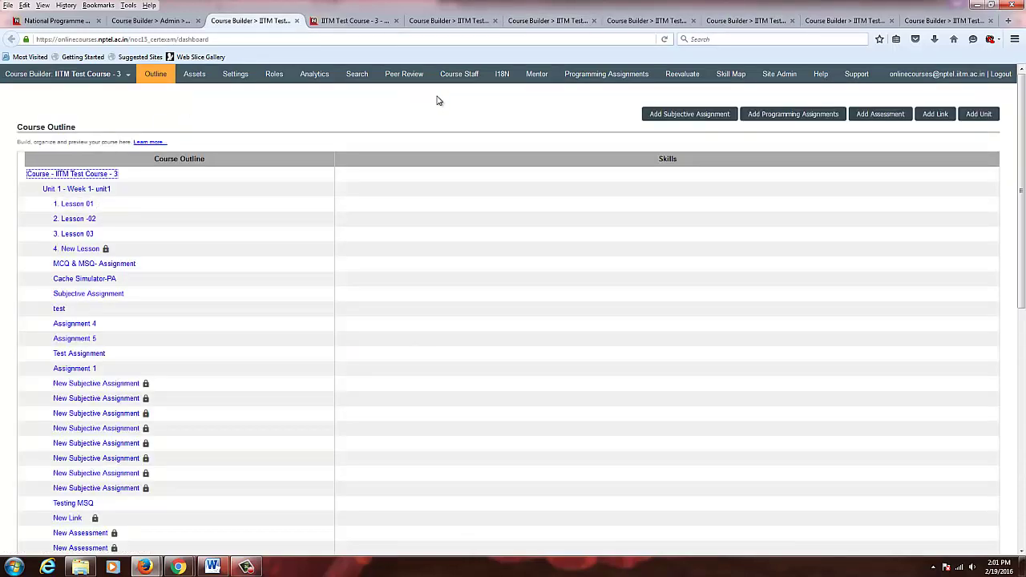
left_click(679, 80)
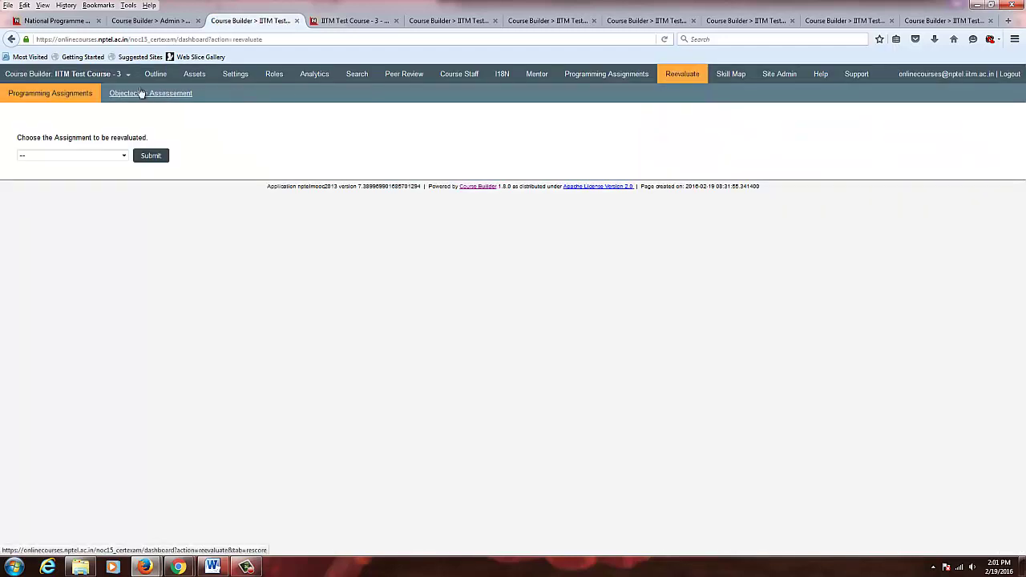
left_click(131, 96)
left_click(128, 155)
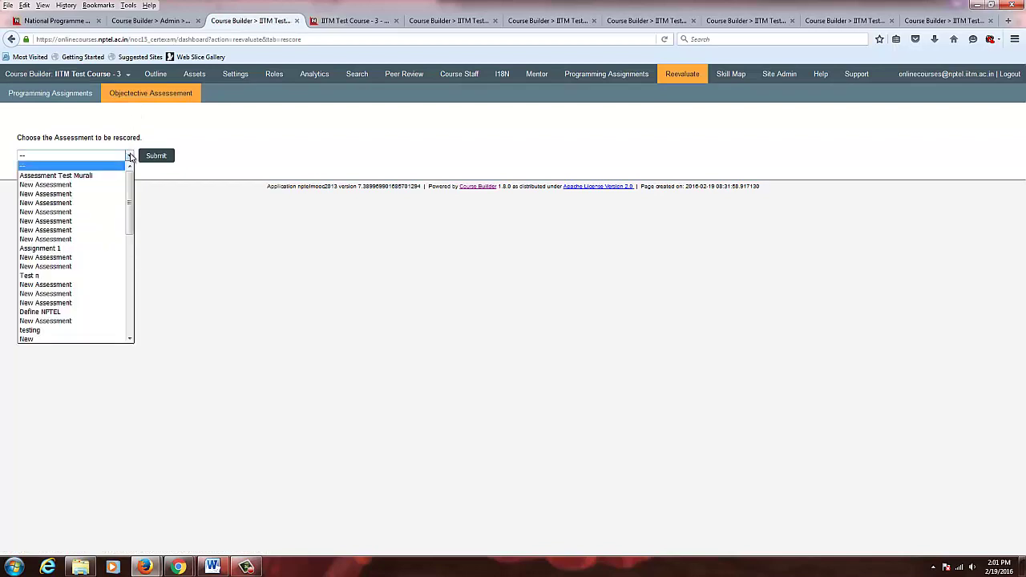
left_click_drag(126, 197, 127, 285)
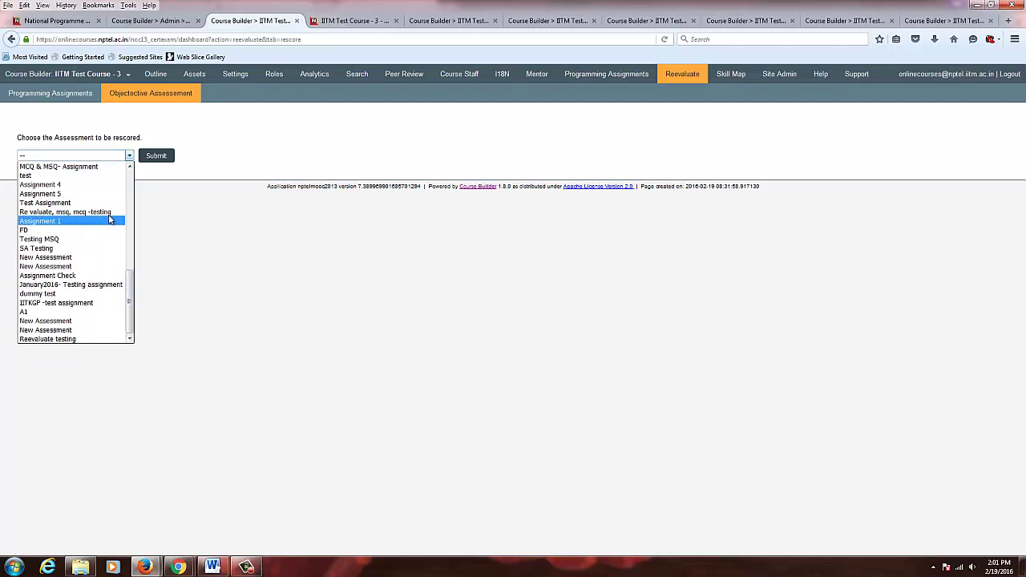
left_click(108, 212)
left_click(167, 156)
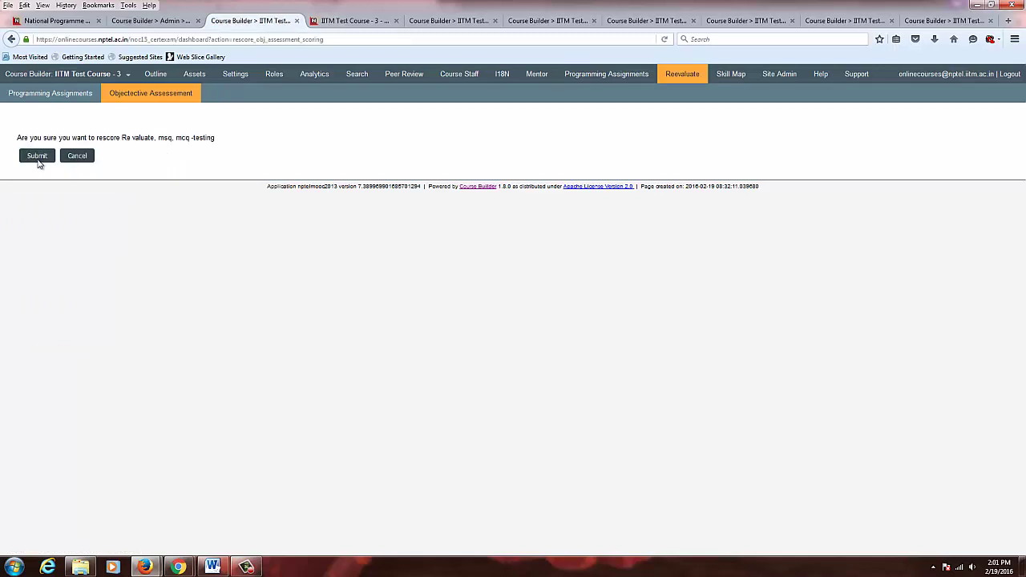
left_click(36, 159)
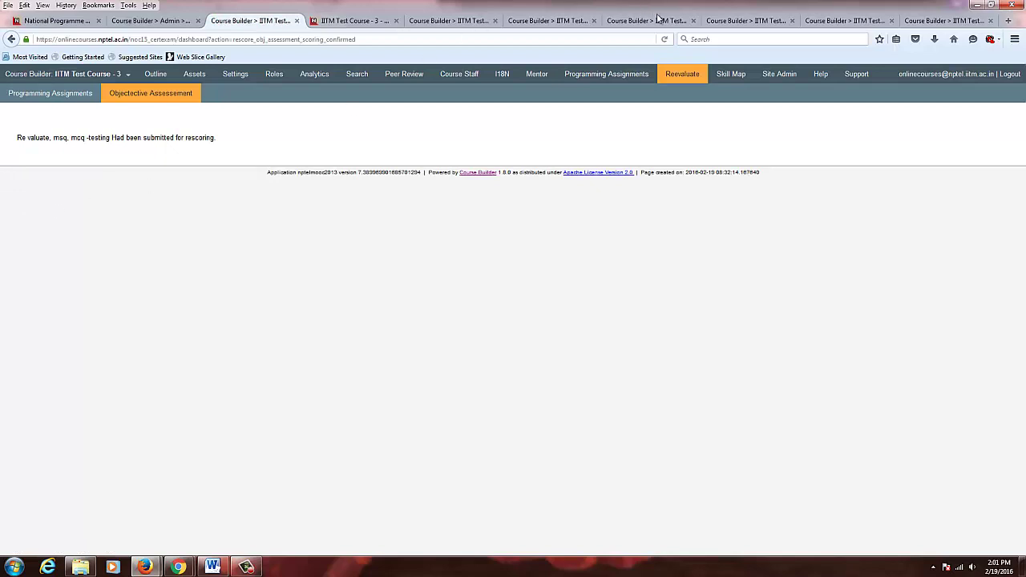
Switch to the Chrome window with IITM Test Course - 3 and open the "Re valuate, msq, mcq -testing" quiz under Assignment TESTING.
left_click(719, 24)
left_click(665, 22)
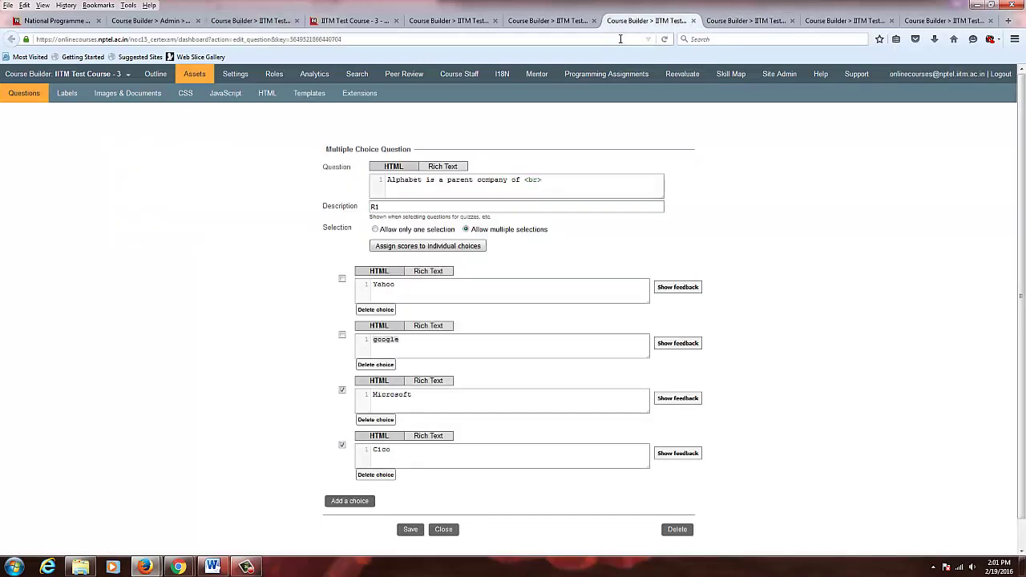
mouse_move(177, 568)
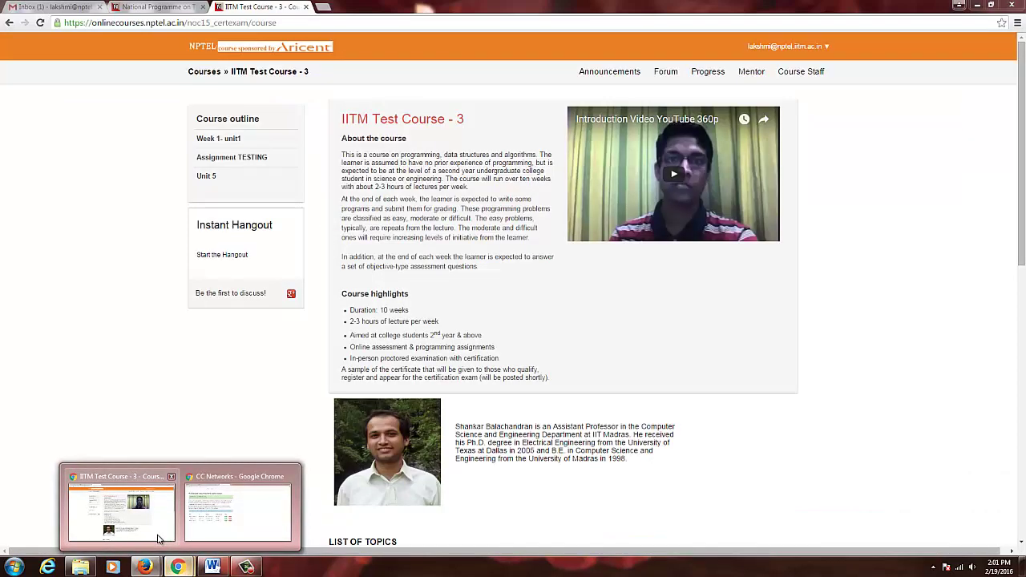
left_click(158, 539)
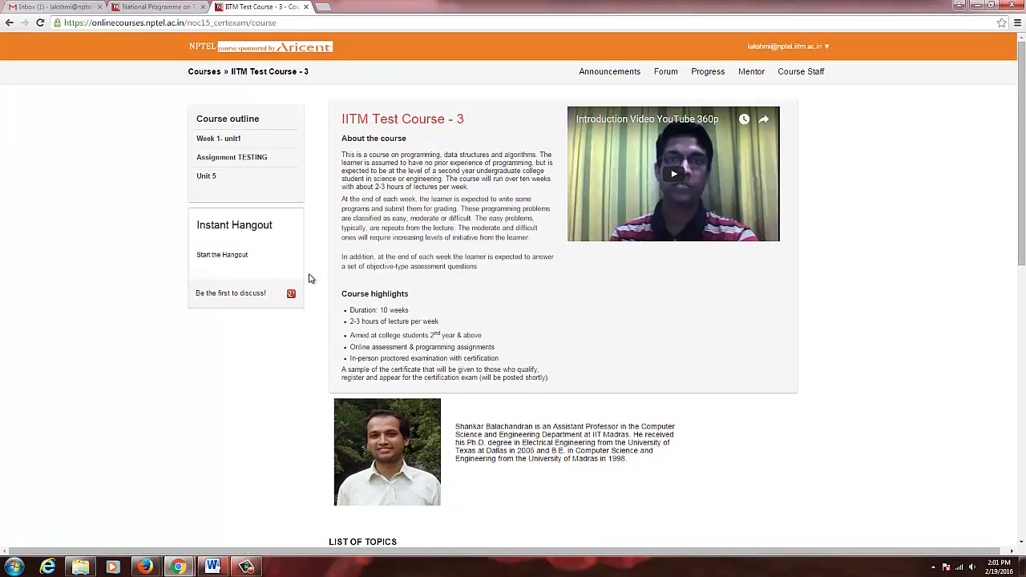
left_click(248, 164)
left_click(244, 176)
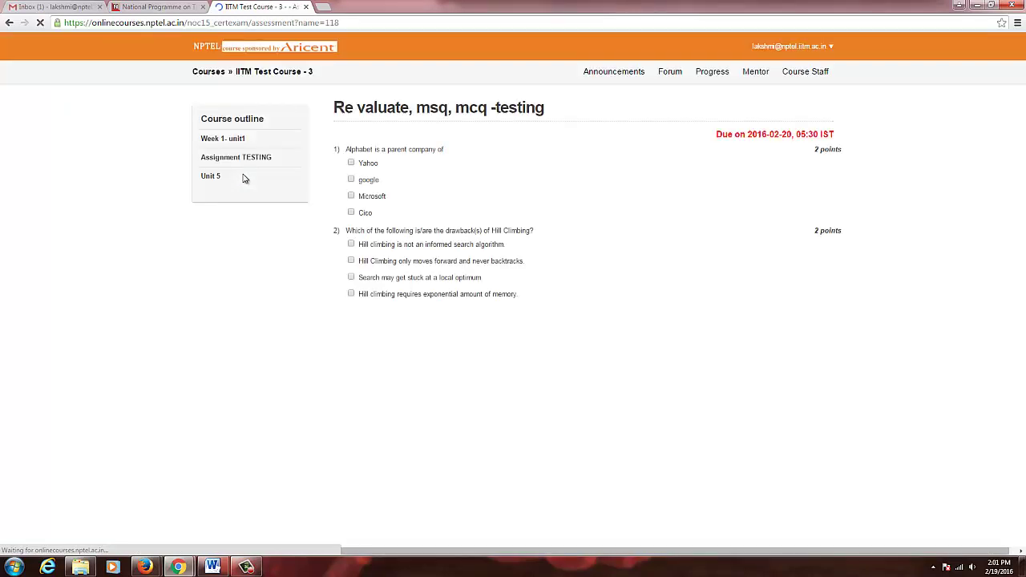
Check the quiz answers, and recheck them with "Hill climbing requires exponential amount of memory." also selected.
left_click(360, 401)
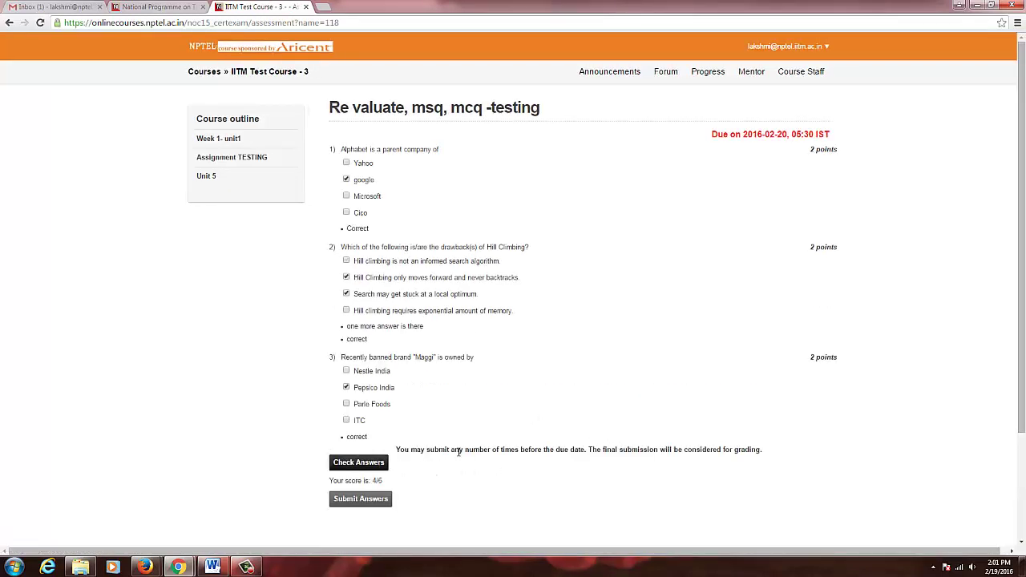
left_click(749, 46)
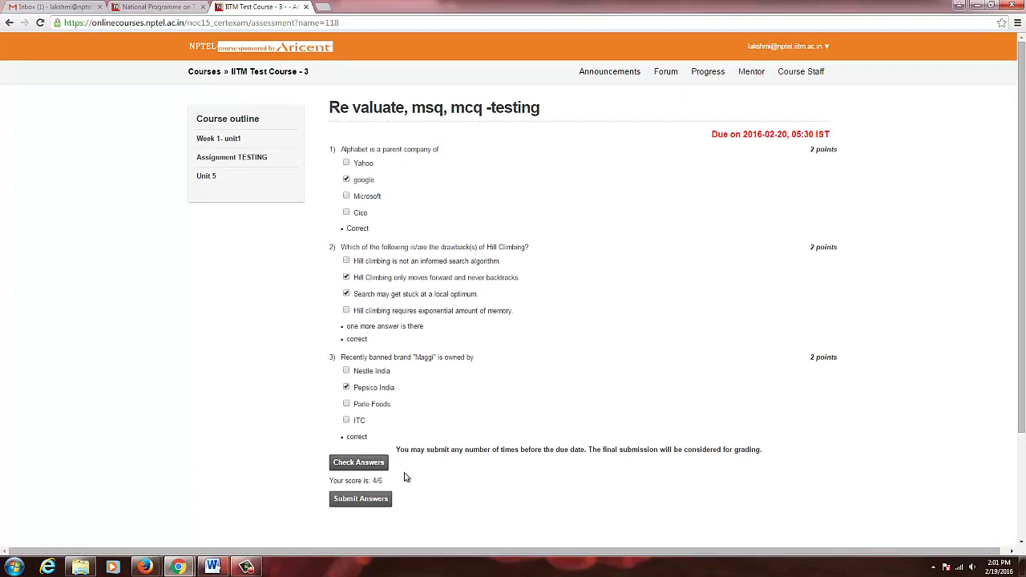
left_click(346, 310)
left_click(361, 462)
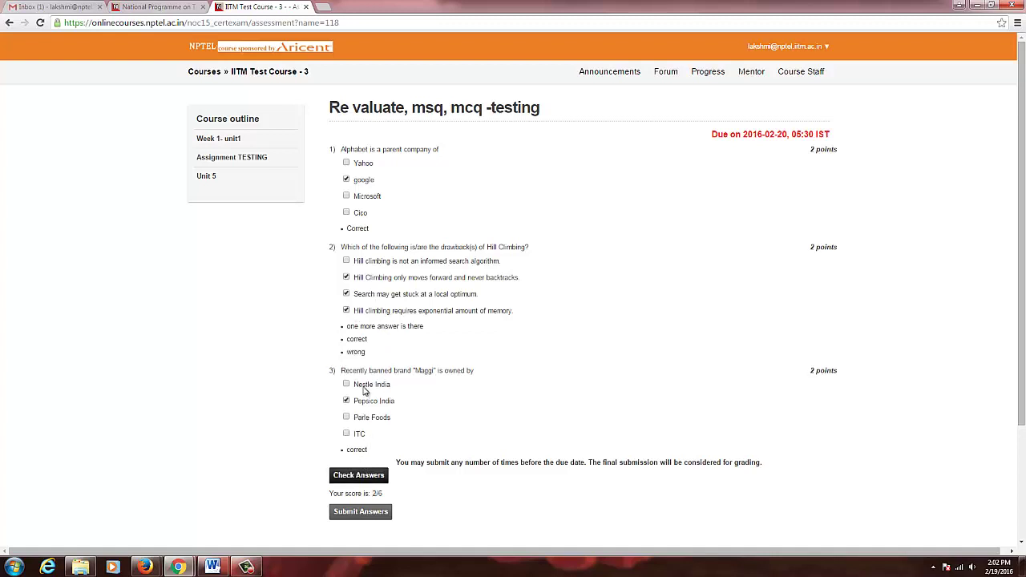
Check the answers with Parle Foods added to the Maggi question, and clear that choice again.
left_click(346, 417)
left_click(363, 476)
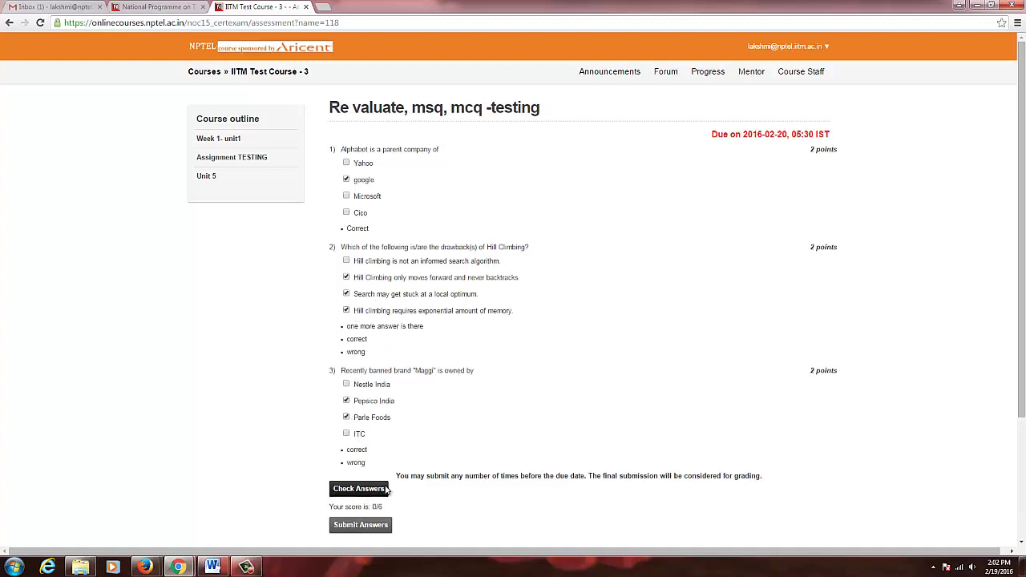
left_click(348, 418)
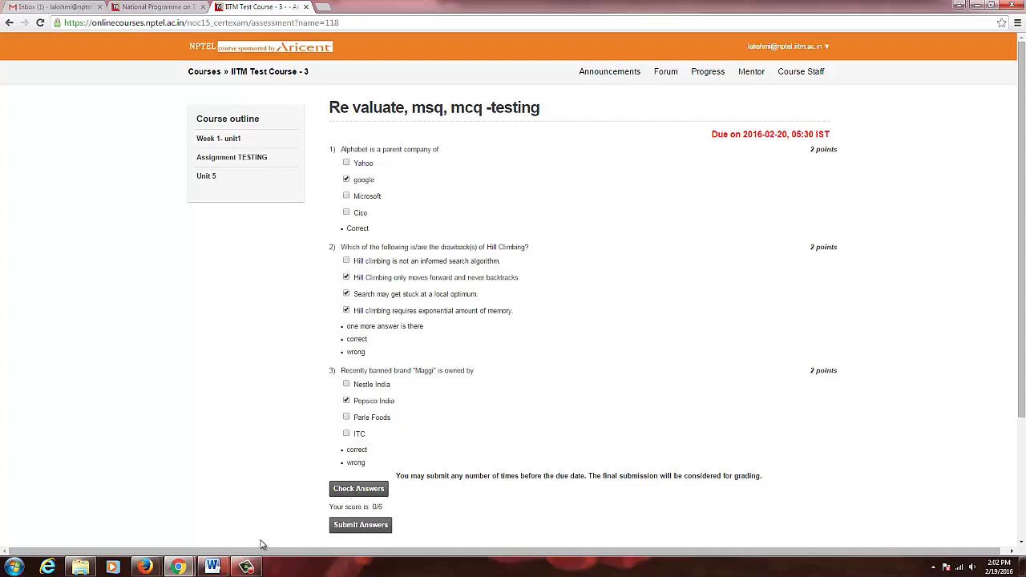
Switch to the Course Builder window in Firefox and examine the choice settings of questions R1, R3 and R2.
mouse_move(178, 565)
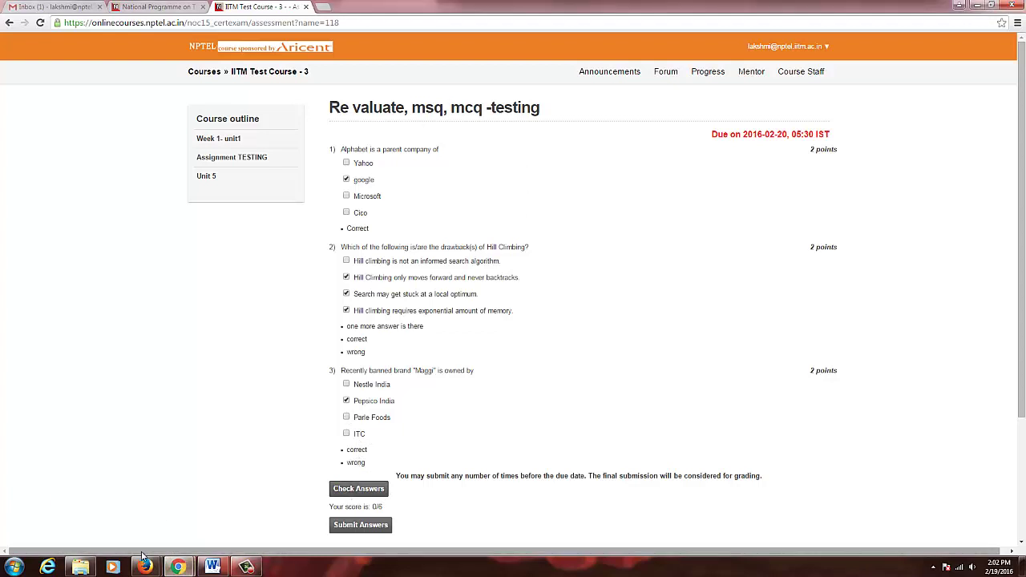
mouse_move(144, 565)
left_click(126, 530)
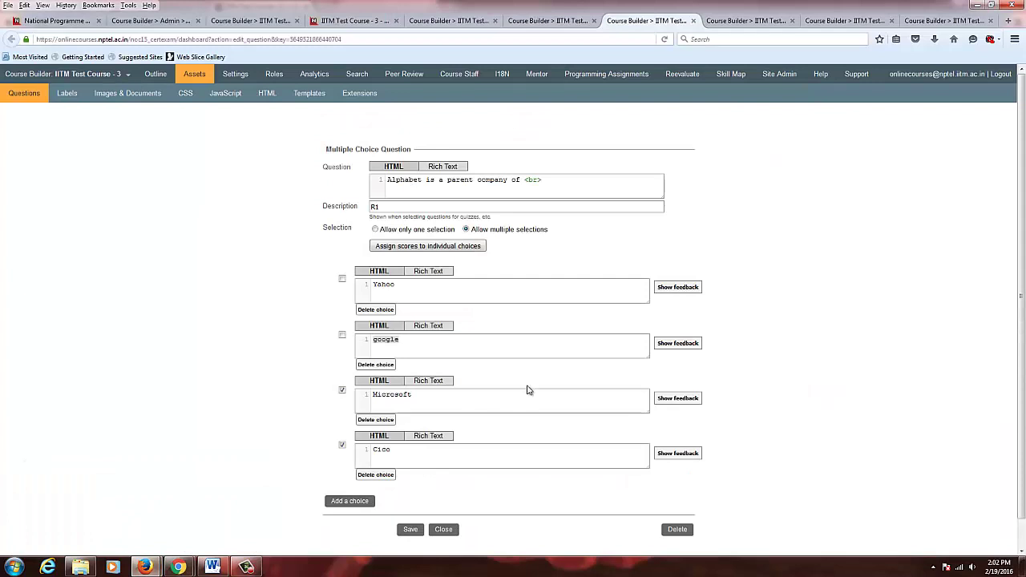
left_click(728, 21)
left_click(837, 21)
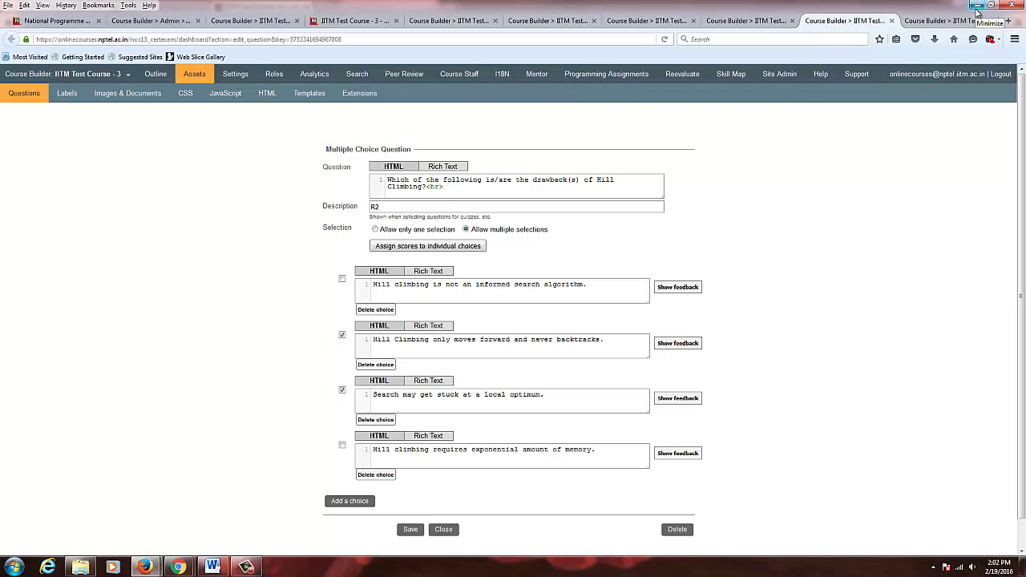
Close the browser tabs of the question editors, the assessment editors and the submitted quiz.
left_click(891, 23)
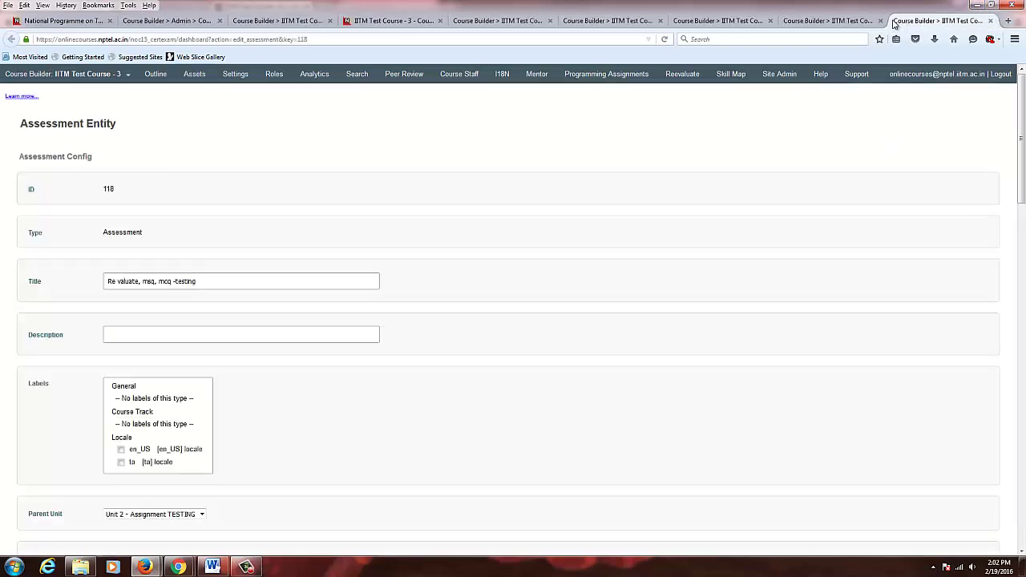
left_click(990, 24)
left_click(902, 22)
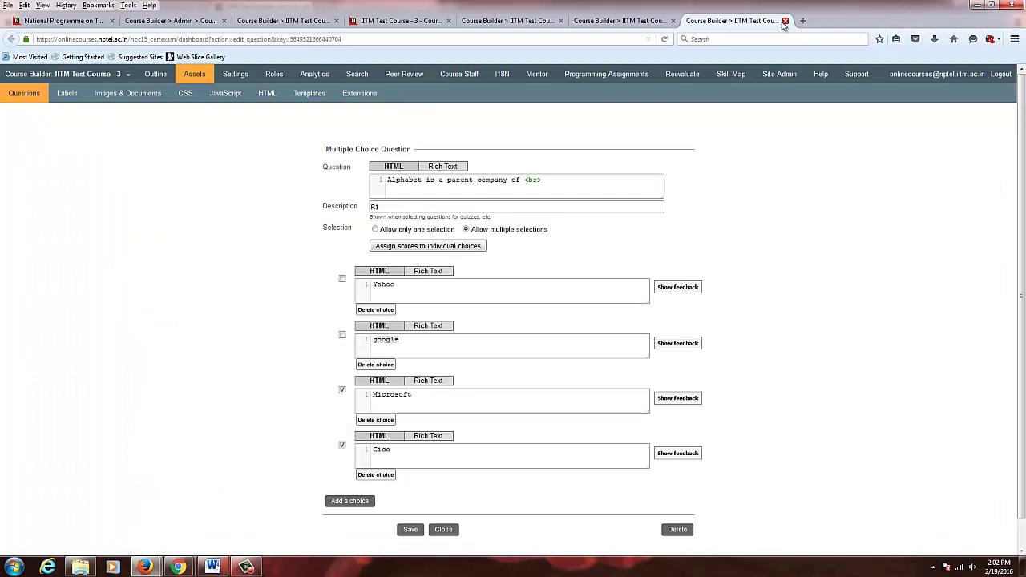
left_click(785, 21)
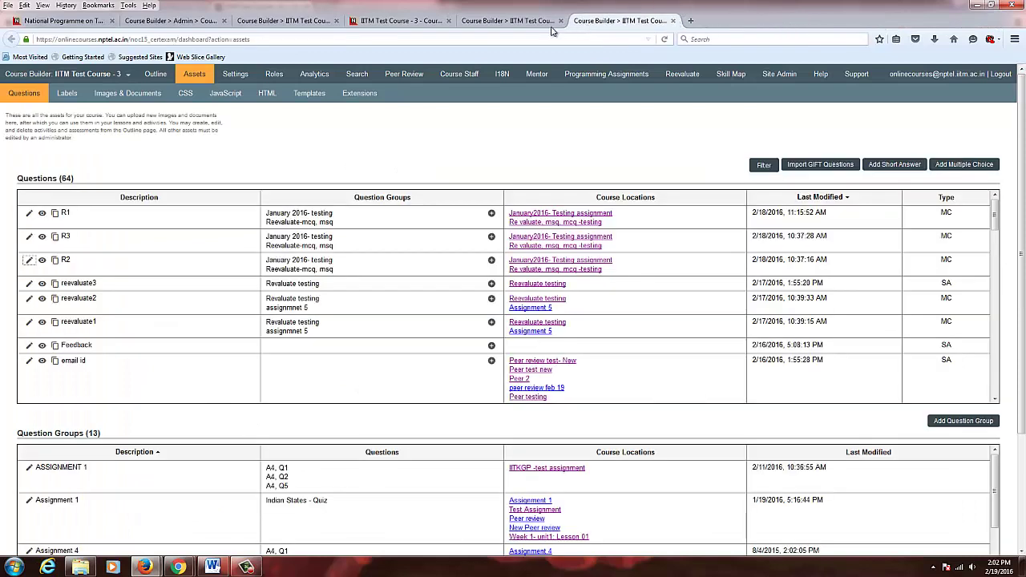
left_click(488, 24)
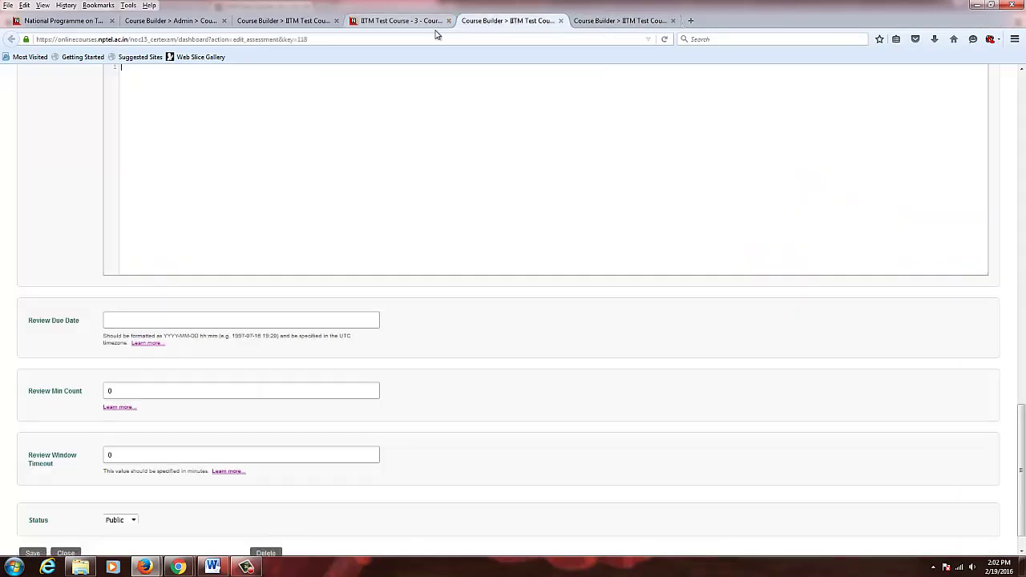
left_click(561, 21)
left_click(439, 22)
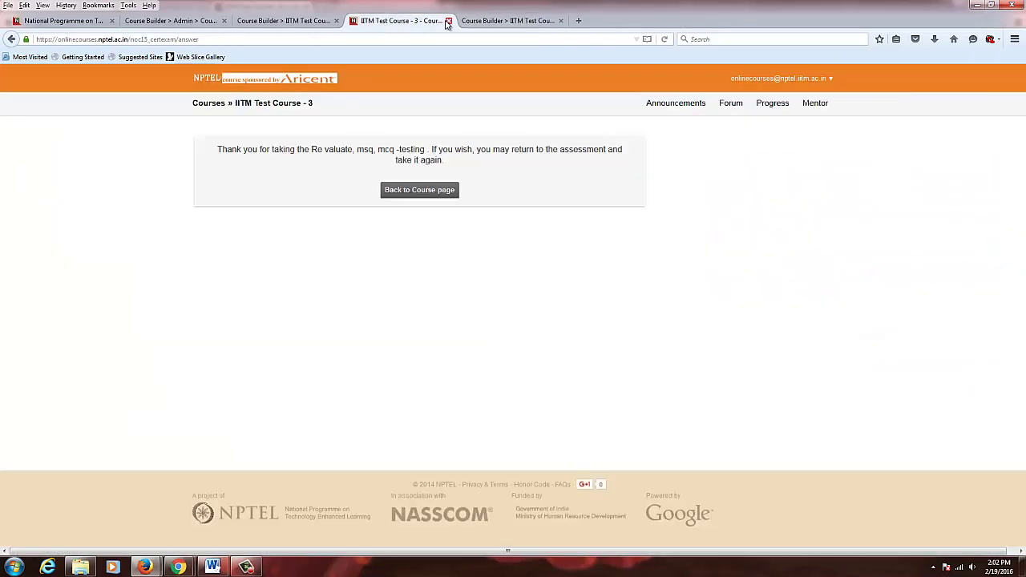
left_click(448, 21)
Open the course outline and make the "Reevaluate testing" assessment in Unit 2 public.
left_click(274, 17)
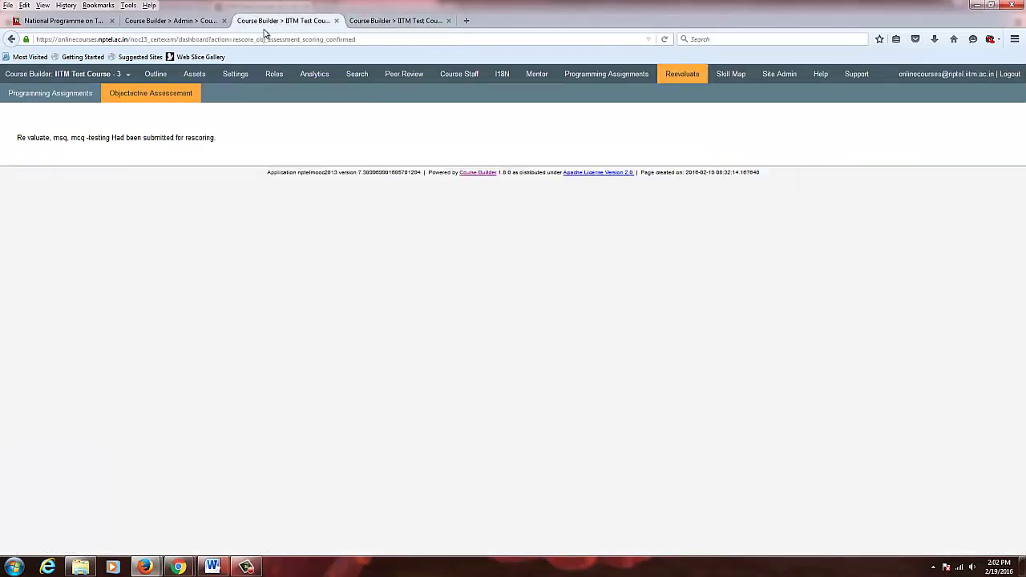
left_click(155, 78)
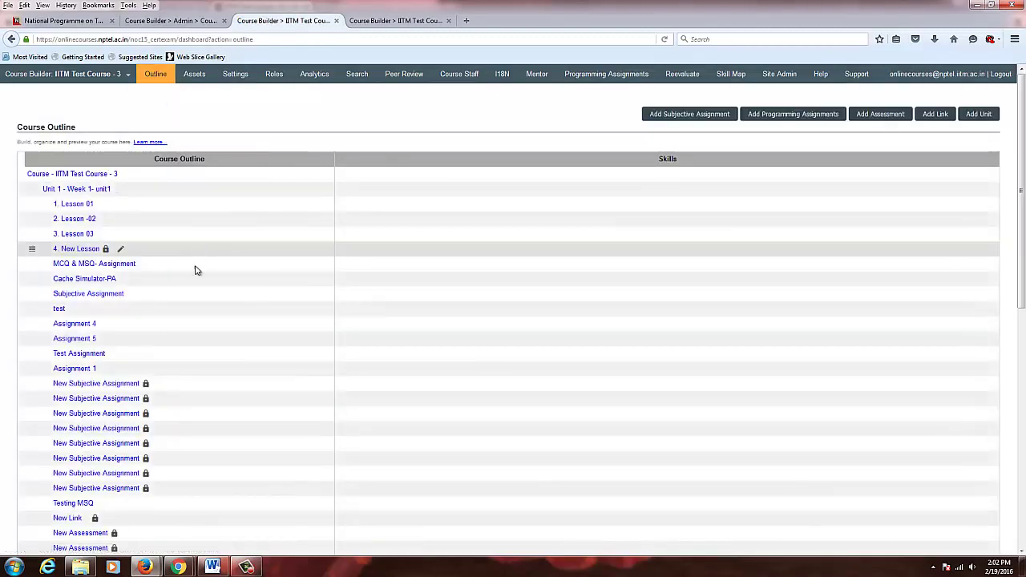
scroll(194, 268, "down", 10)
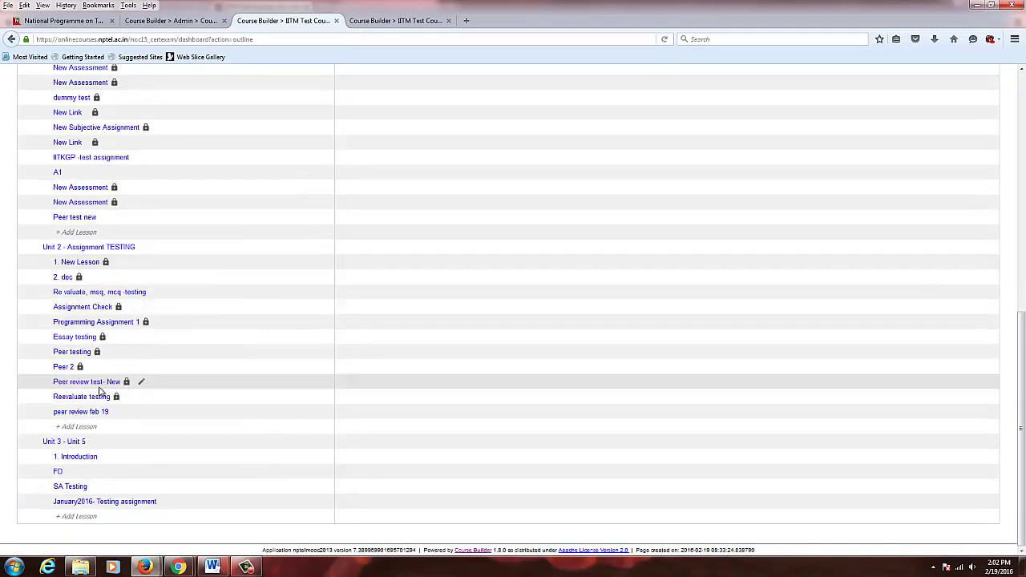
right_click(102, 397)
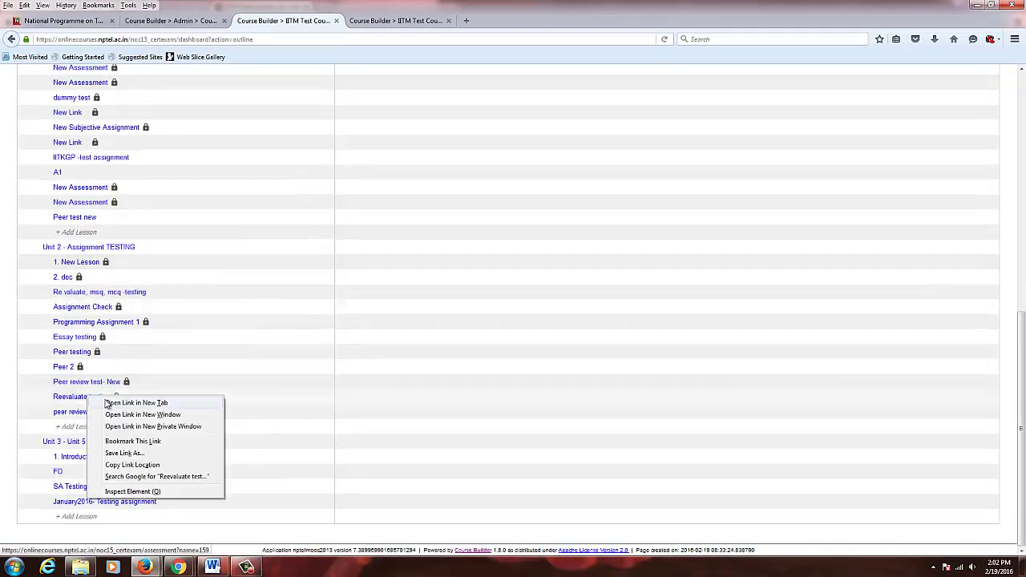
left_click(270, 380)
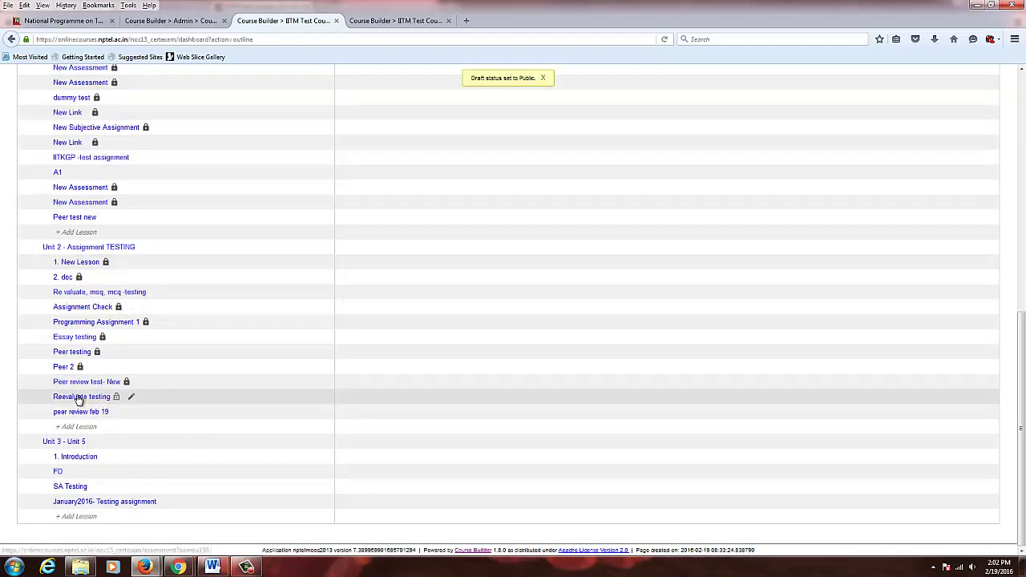
Open the "Reevaluate testing" assessment in a new tab and show it.
right_click(81, 397)
left_click(121, 404)
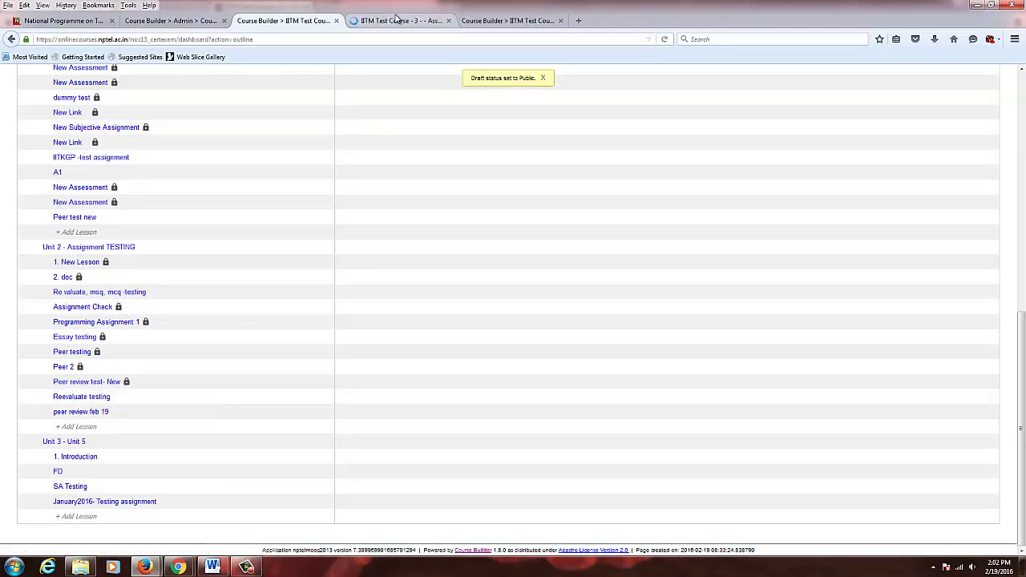
left_click(392, 21)
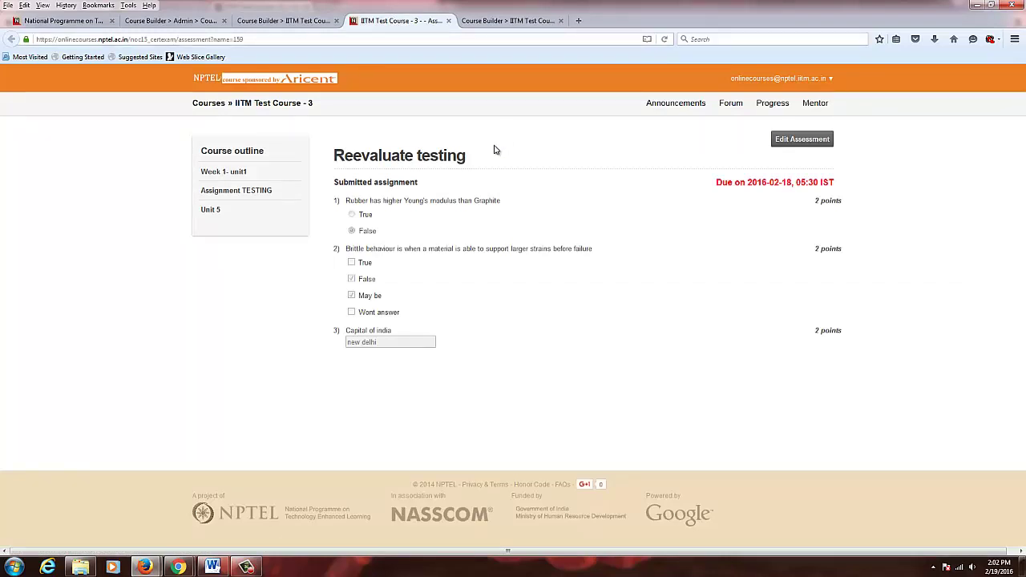
Return to the course outline and open the editor of the "Reevaluate testing" assessment in a new tab.
left_click(497, 22)
left_click(395, 21)
left_click(285, 21)
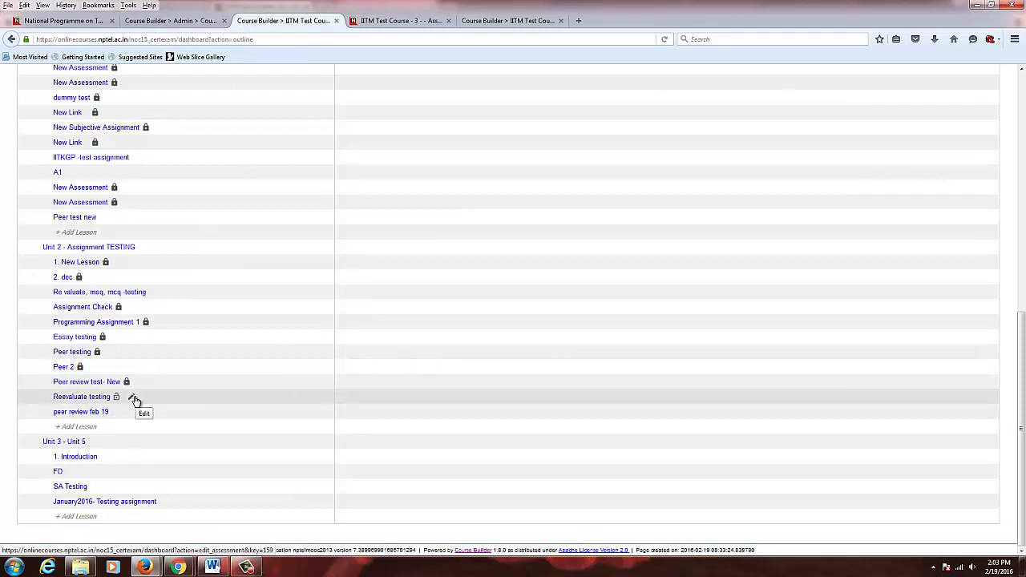
right_click(134, 400)
left_click(173, 408)
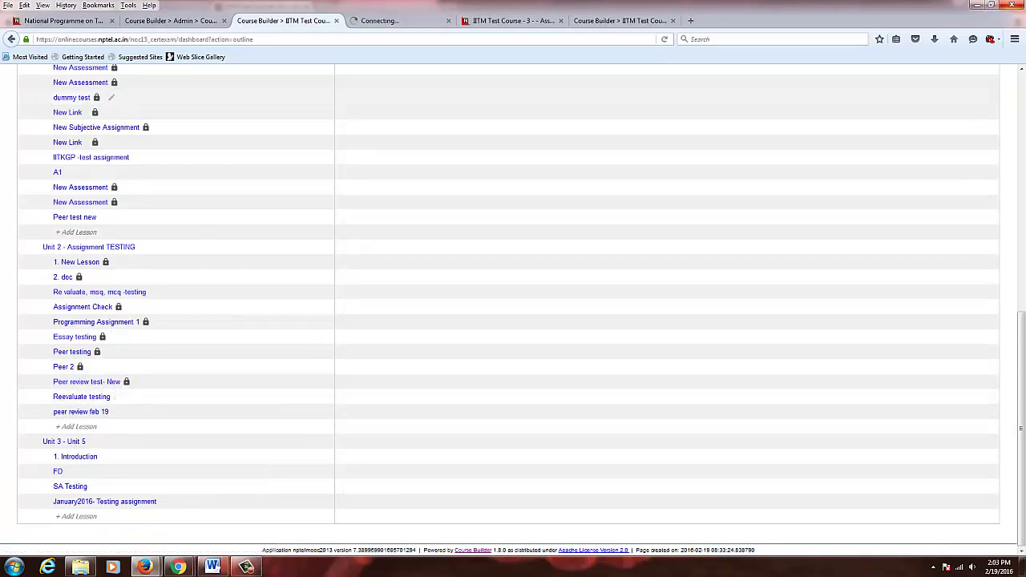
left_click(386, 22)
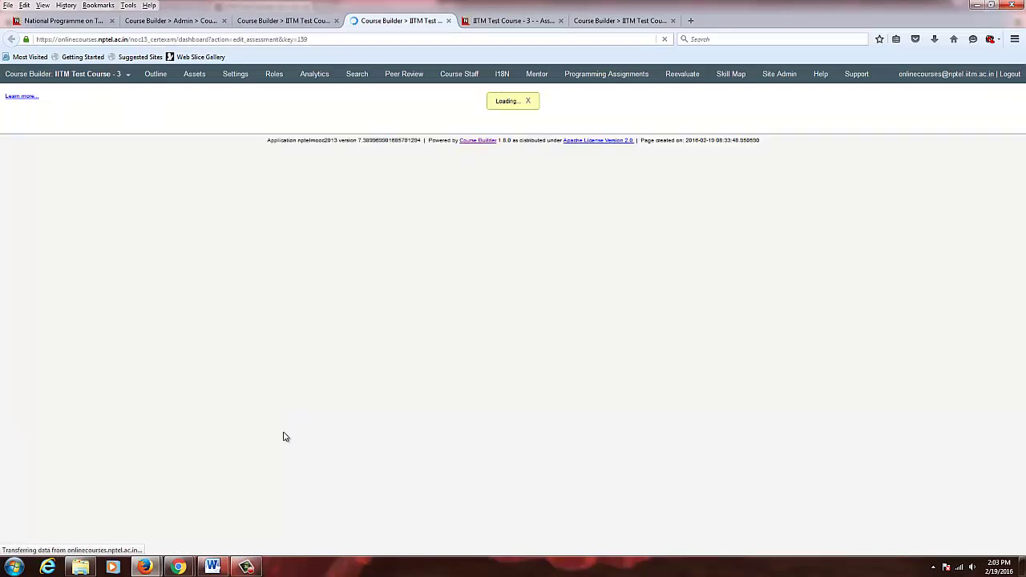
Check which question group the assessment content uses by viewing it as rich text, and close the group dialog unchanged.
scroll(247, 439, "down", 12)
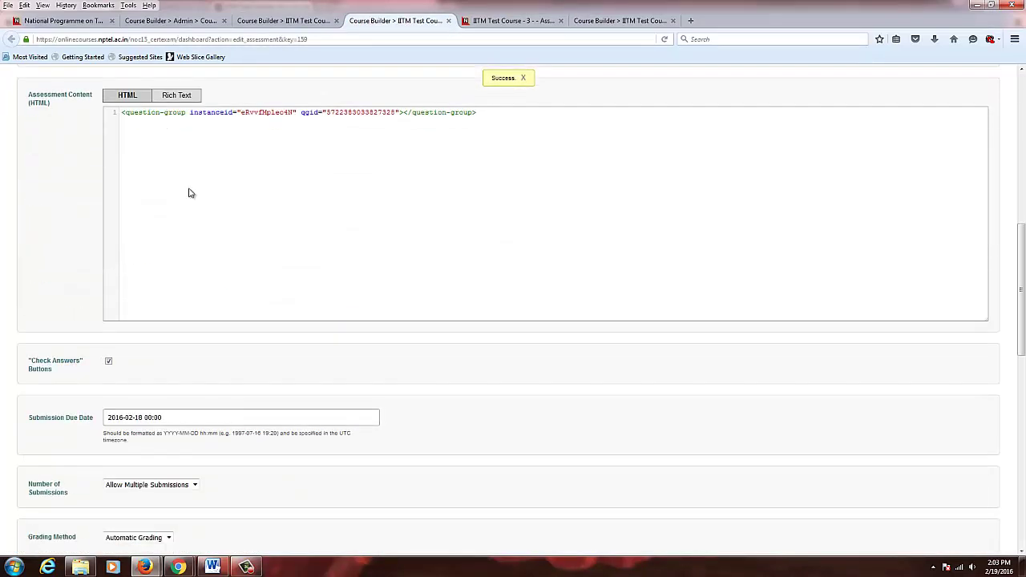
left_click(177, 97)
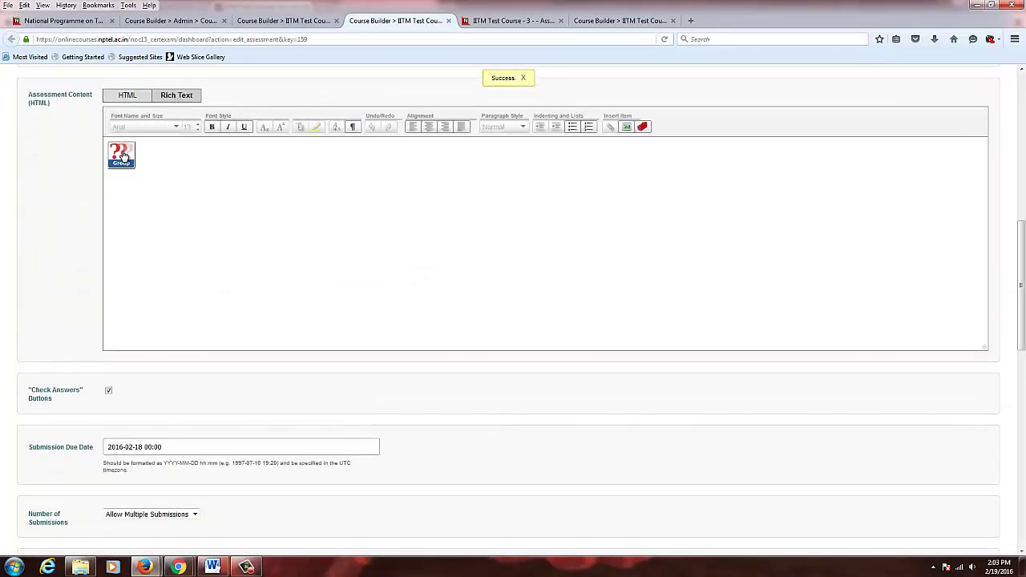
double_click(120, 154)
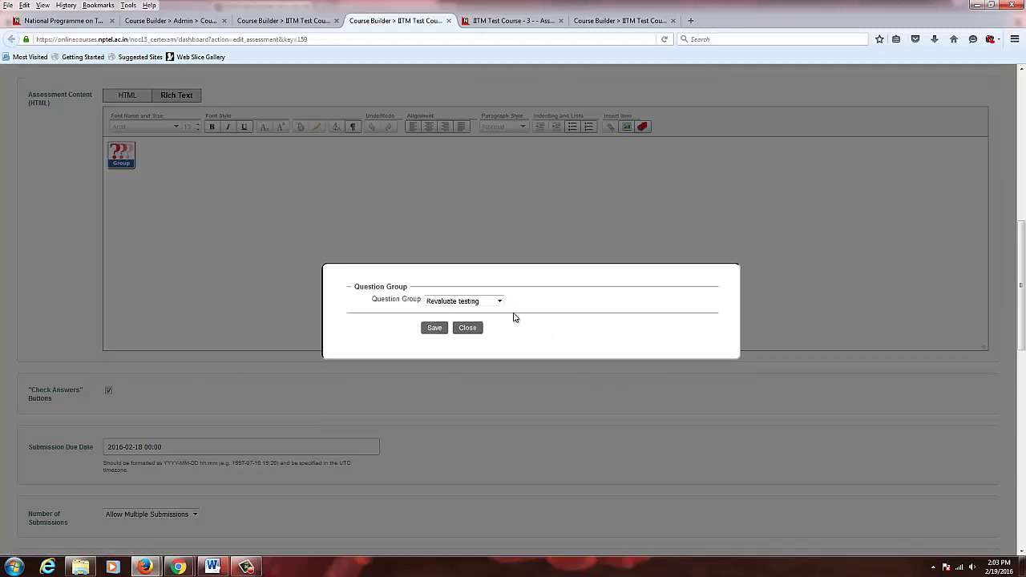
left_click(475, 328)
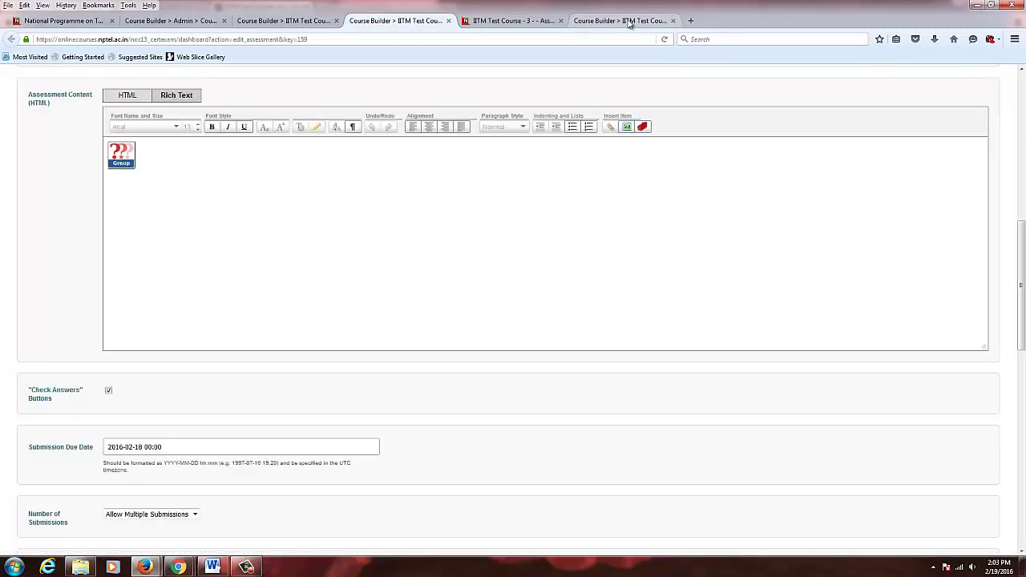
Find the "Revaluate testing" question group in the assets and open the editors of reevaluate2, reevaluate3 and reevaluate1 in new tabs.
left_click(630, 22)
scroll(225, 502, "down", 5)
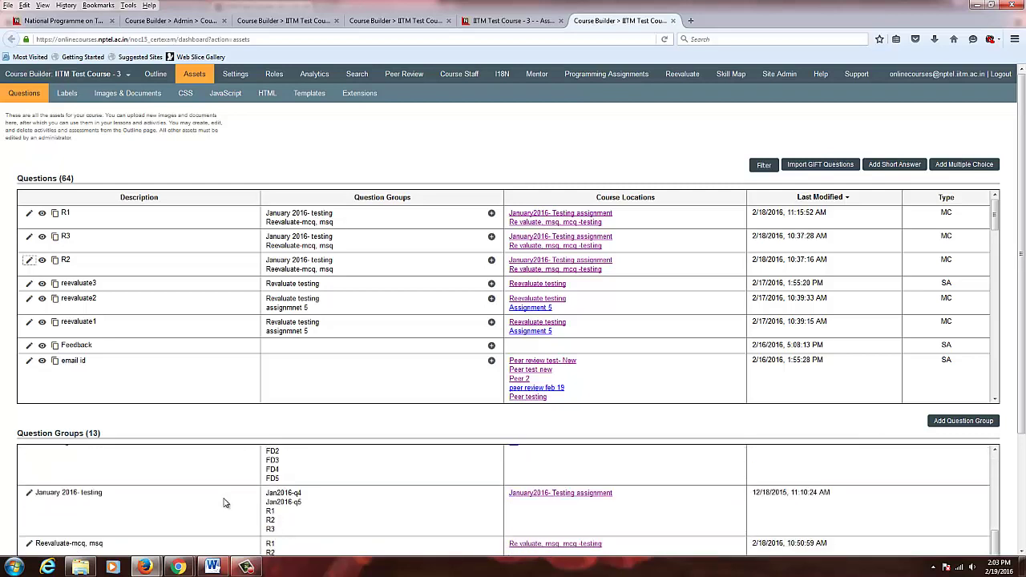
scroll(225, 502, "down", 3)
scroll(225, 497, "up", 10)
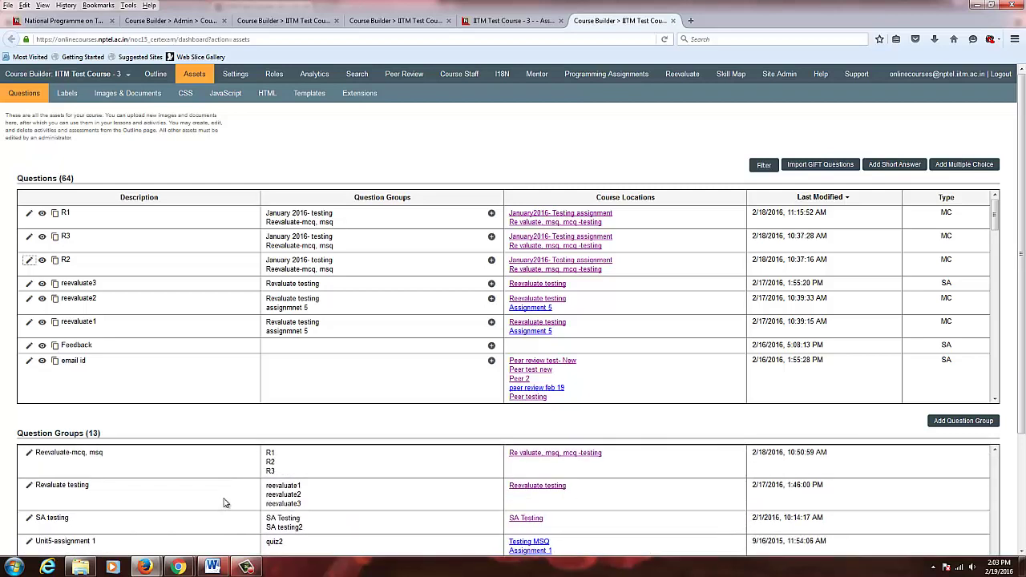
right_click(29, 298)
left_click(59, 308)
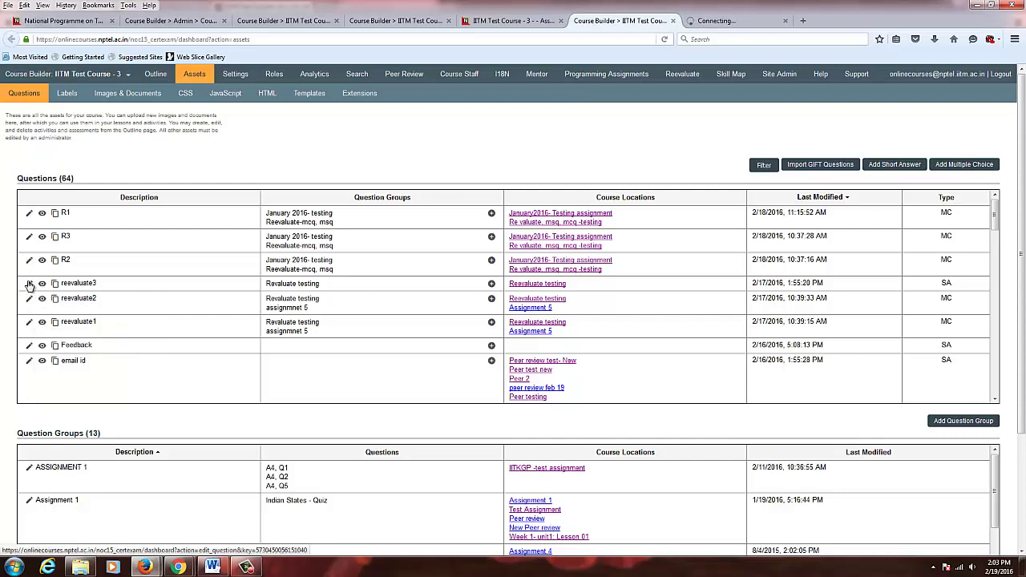
right_click(28, 283)
key("Escape")
right_click(30, 322)
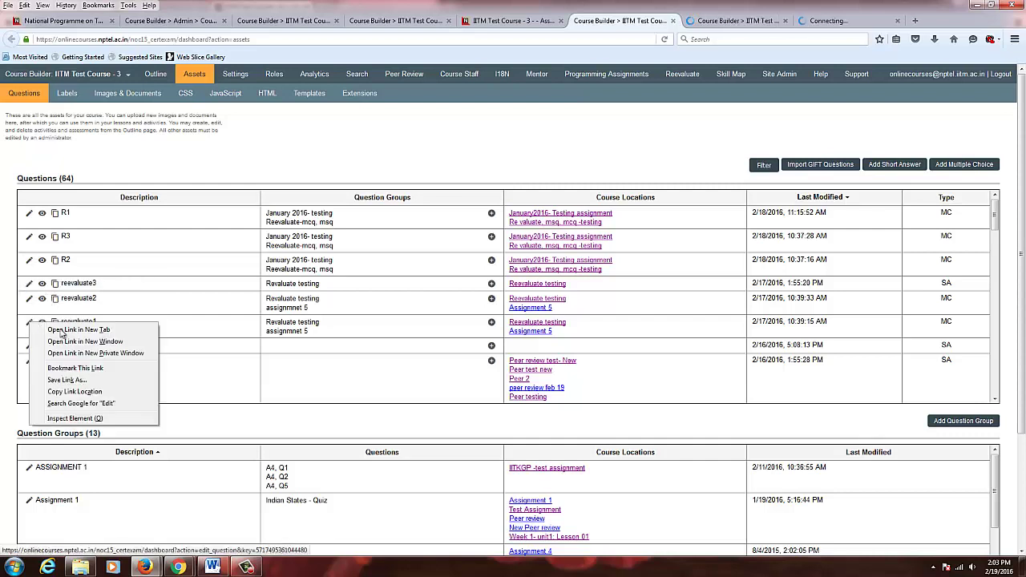
left_click(60, 330)
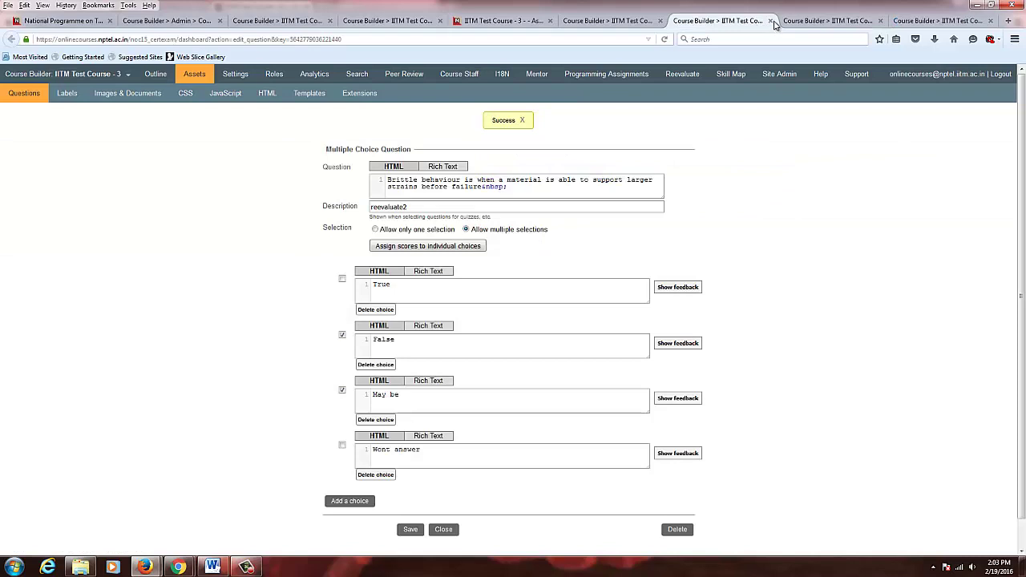
Close the reevaluate2 editor and examine the settings and accepted answer of the short answer question reevaluate3.
left_click(771, 21)
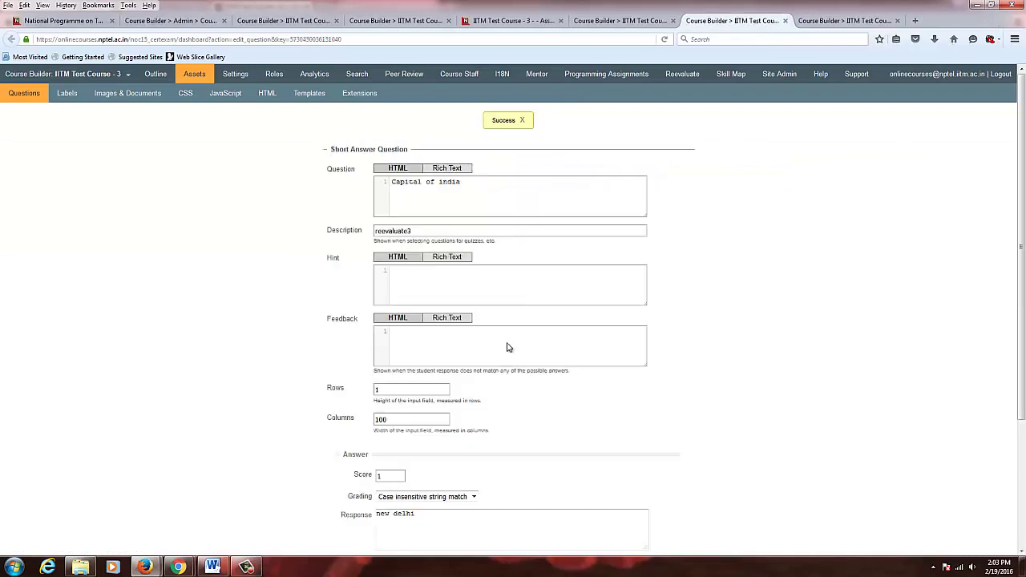
scroll(502, 358, "down", 4)
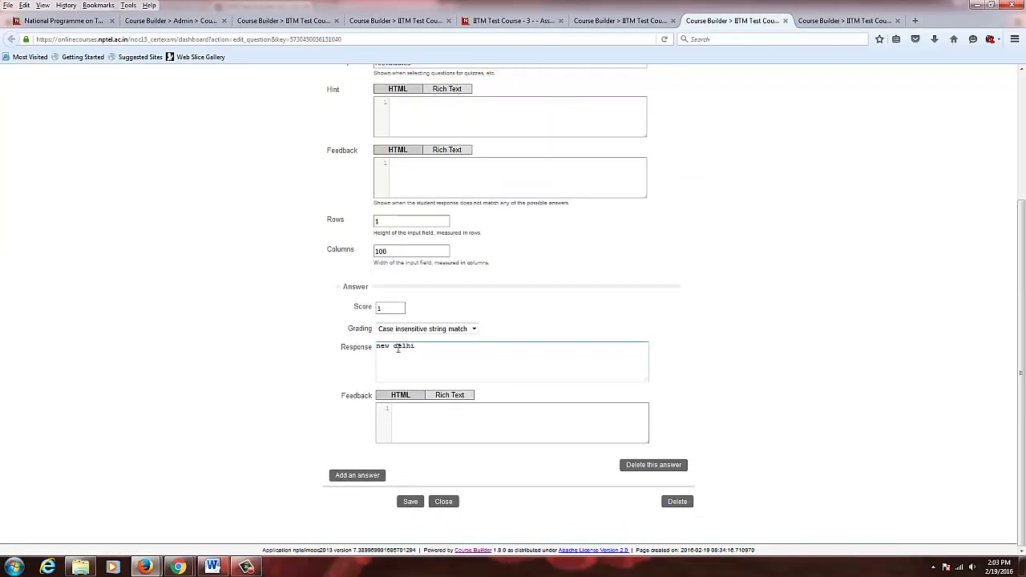
scroll(411, 354, "up", 4)
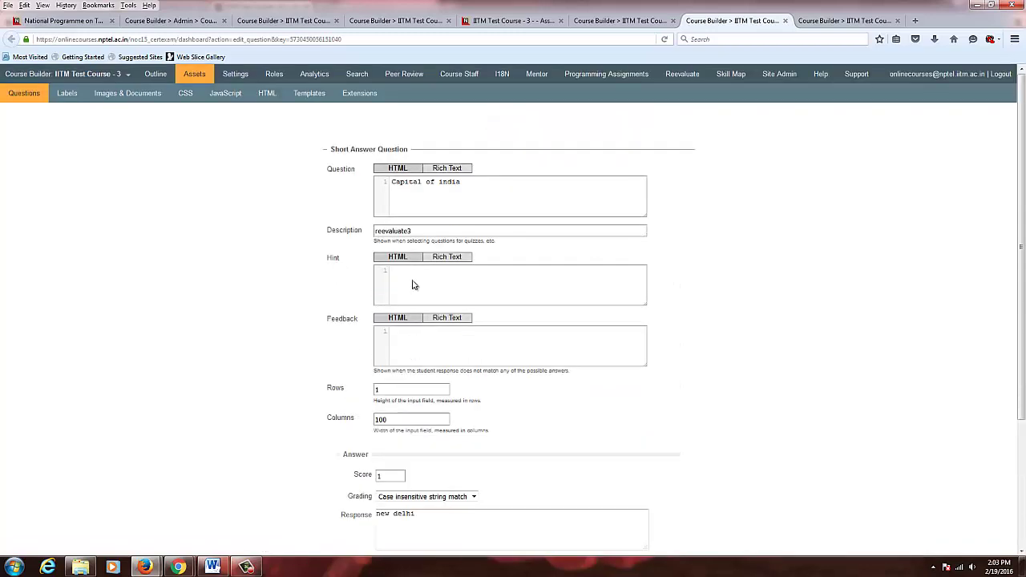
scroll(460, 202, "down", 4)
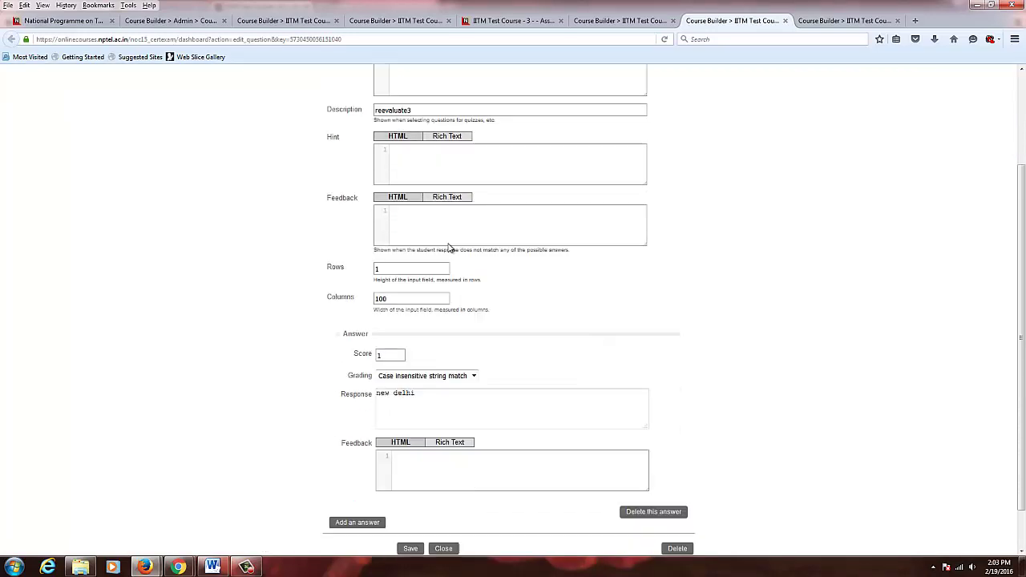
Change the accepted response of question reevaluate3 to "newdelhi" and save the question.
left_click(423, 347)
triple_click(422, 347)
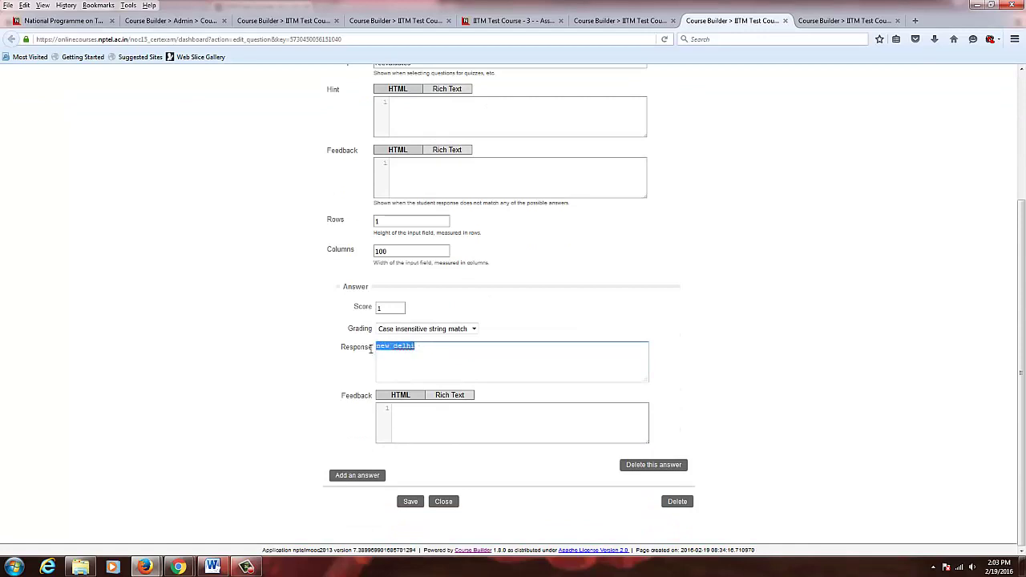
key("ctrl+Left")
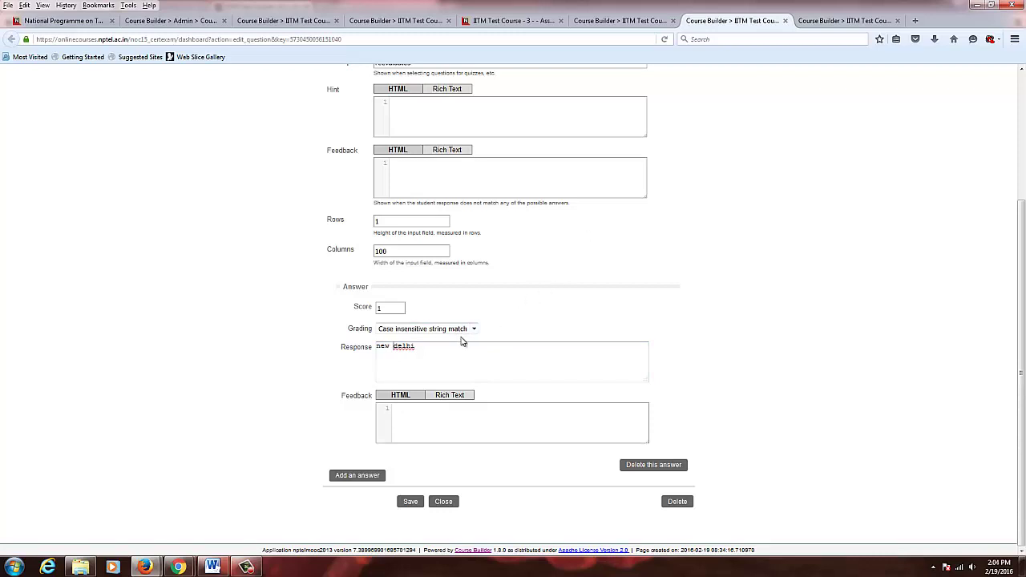
key("BackSpace")
left_click(411, 503)
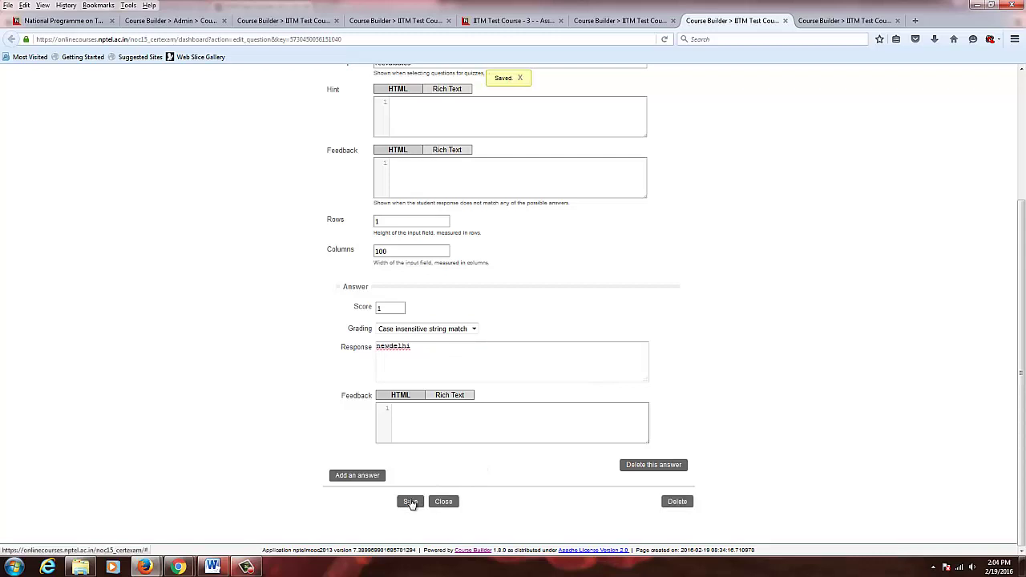
Restore the accepted response of reevaluate3 to "new delhi" and dismiss the Windows color scheme message.
left_click_drag(411, 346, 355, 345)
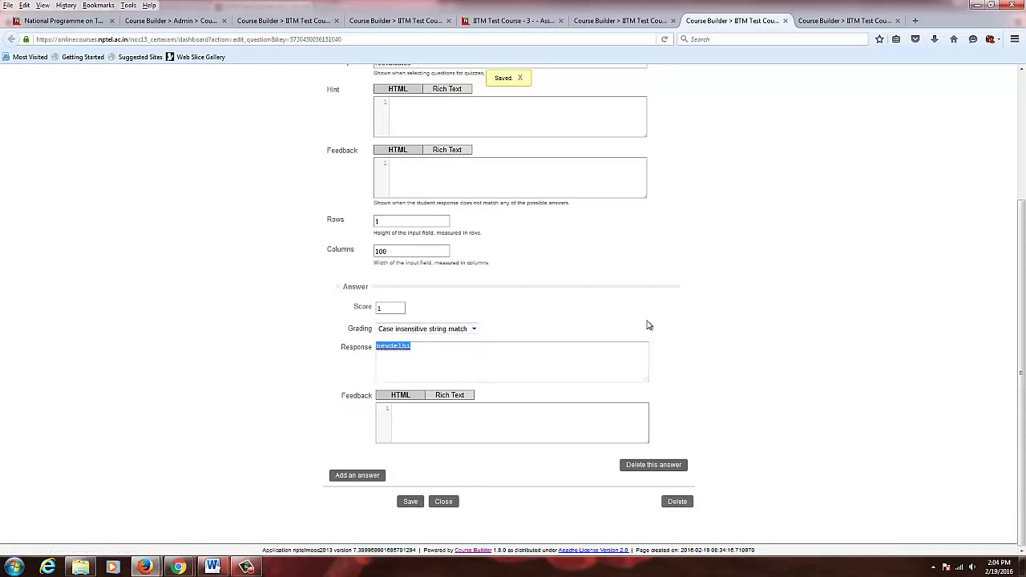
left_click(725, 313)
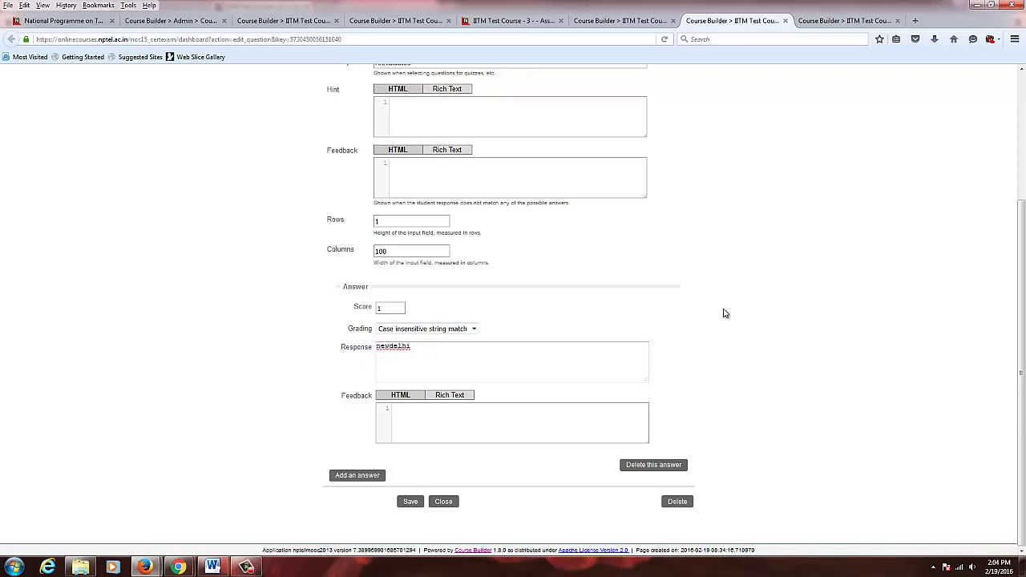
left_click(445, 350)
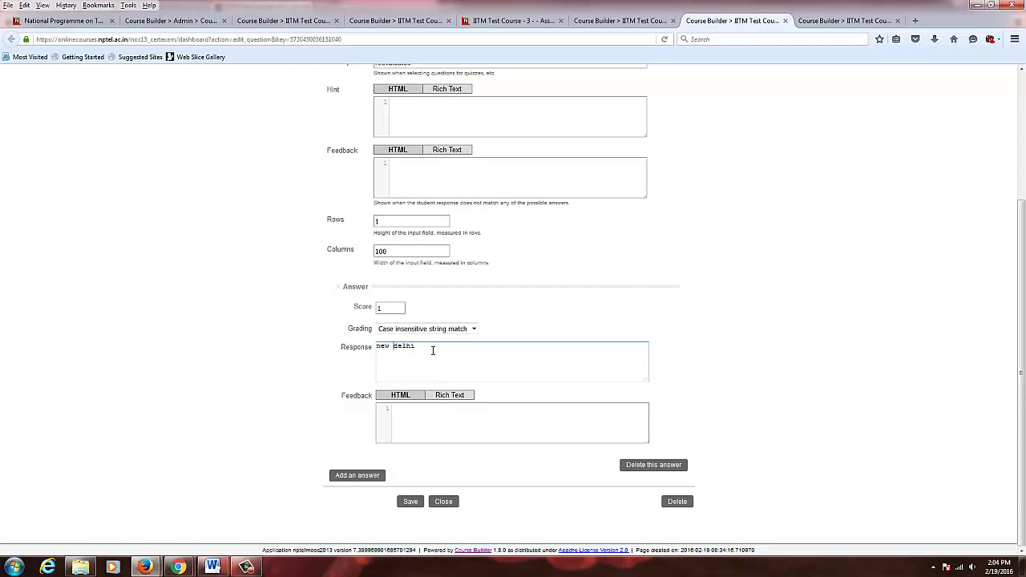
left_click(440, 354)
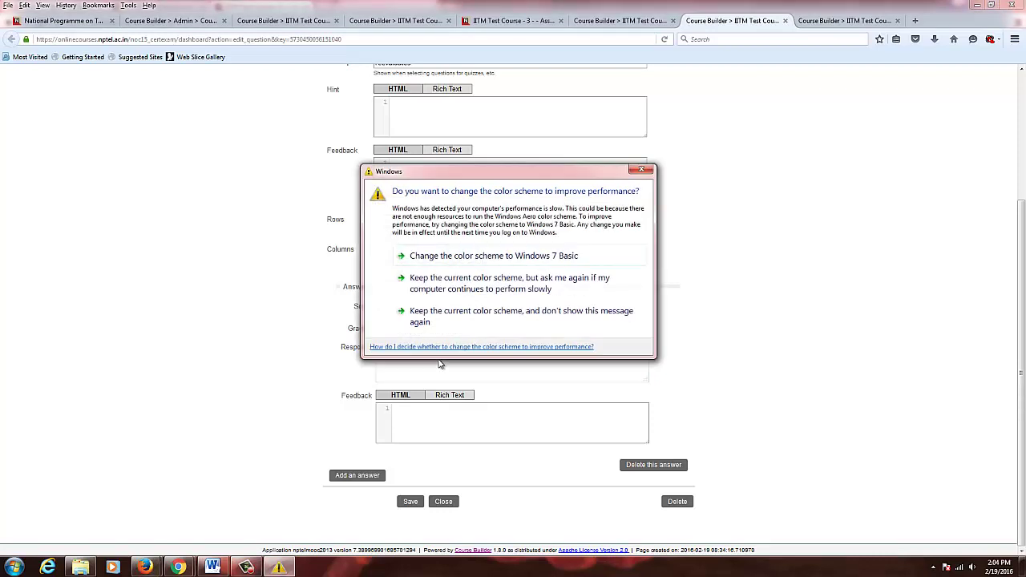
left_click(647, 172)
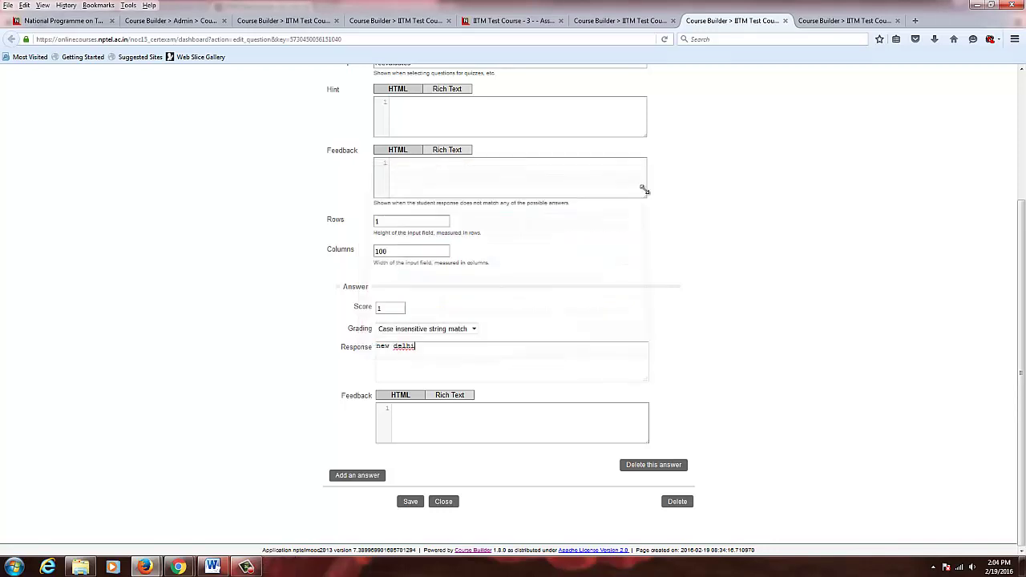
Add a second answer to reevaluate3 with score 1 and the response "newdelhi", and save the question.
left_click(358, 475)
left_click(396, 493)
scroll(394, 488, "down", 1)
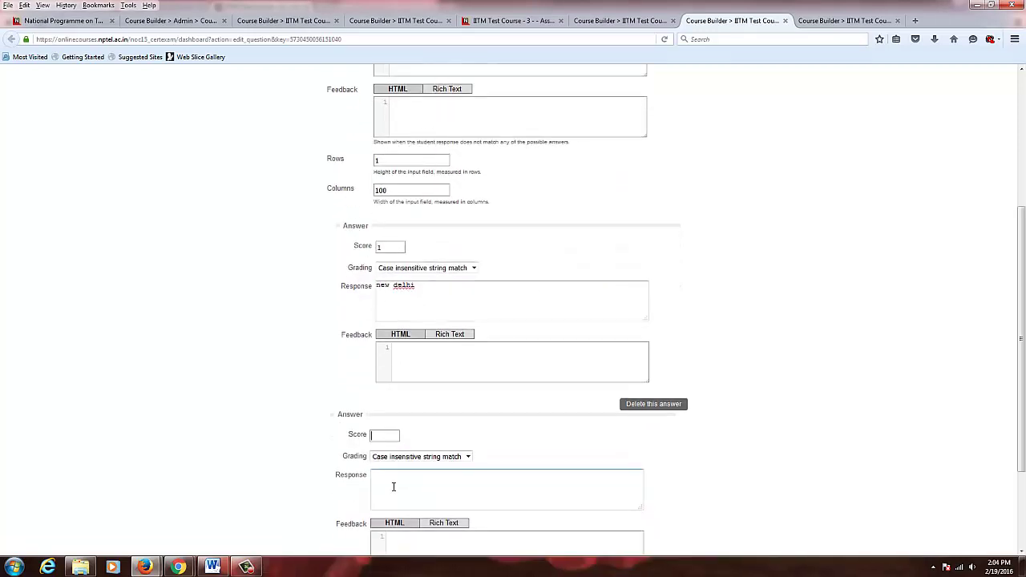
type("1")
scroll(414, 388, "down", 3)
left_click(413, 359)
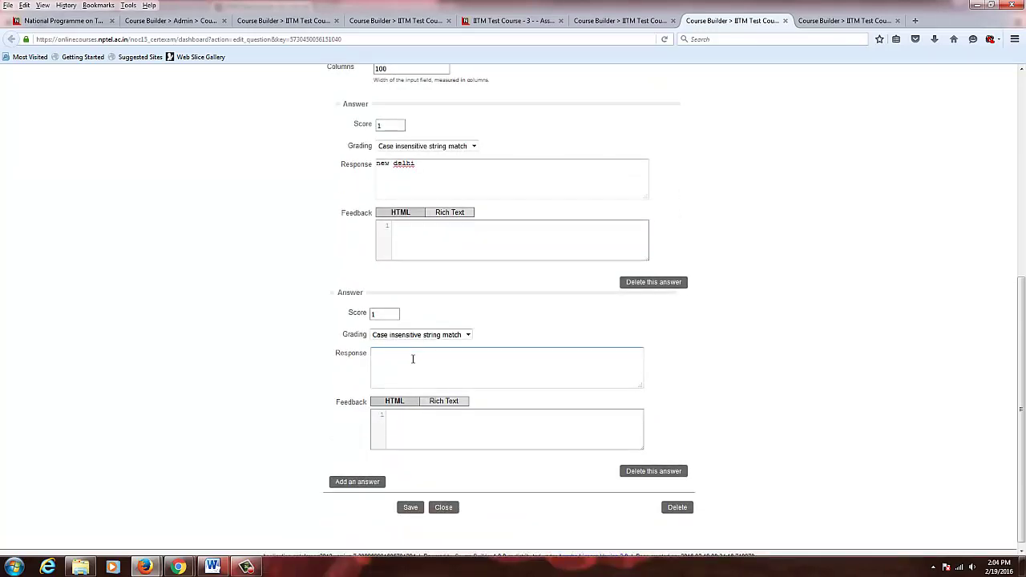
type("new delhi")
left_click(410, 508)
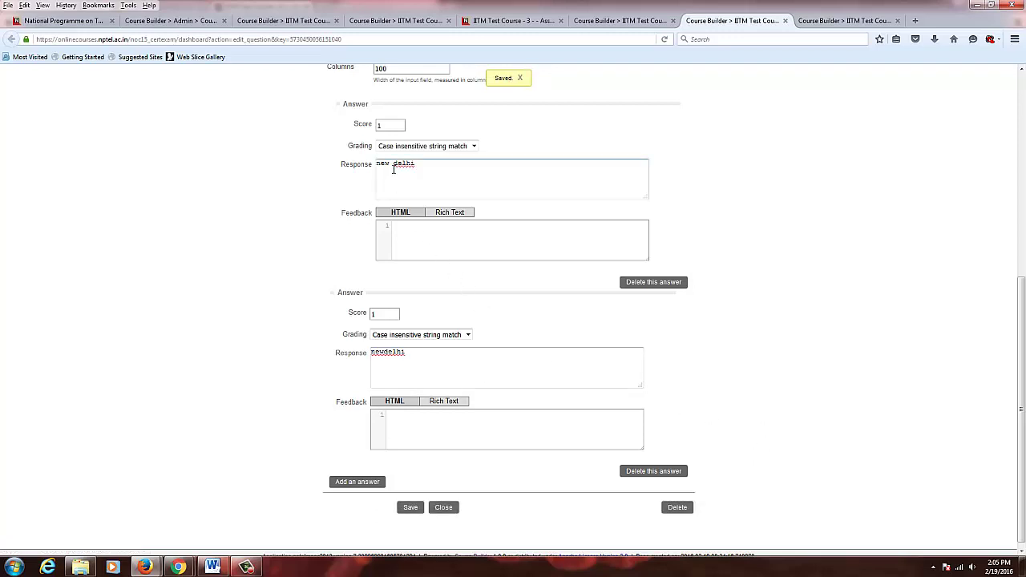
left_click(409, 351)
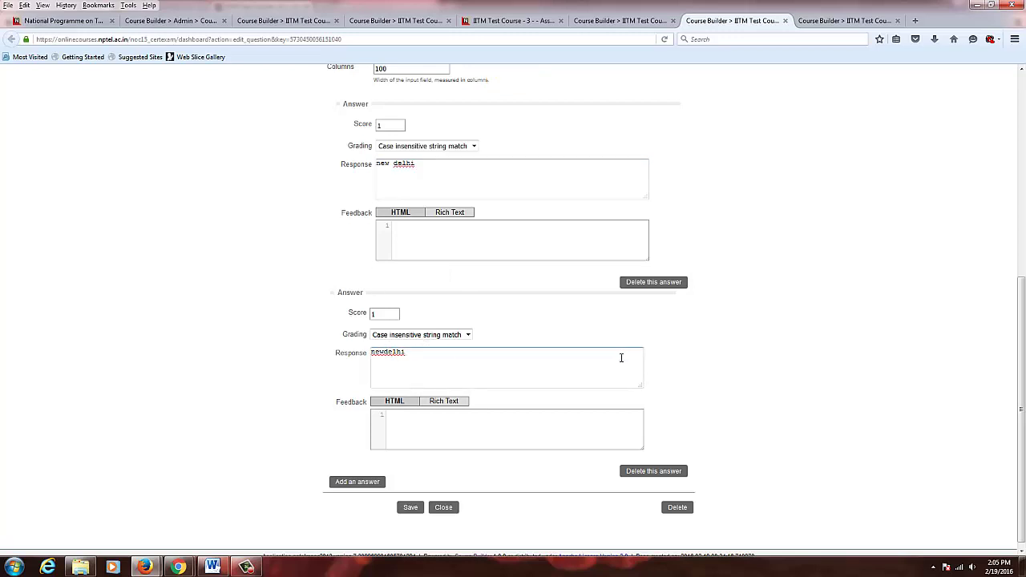
left_click(408, 508)
Show the submitted "Reevaluate testing" assessment and examine its questions and answers, keeping the current Windows color scheme when asked.
scroll(85, 316, "up", 5)
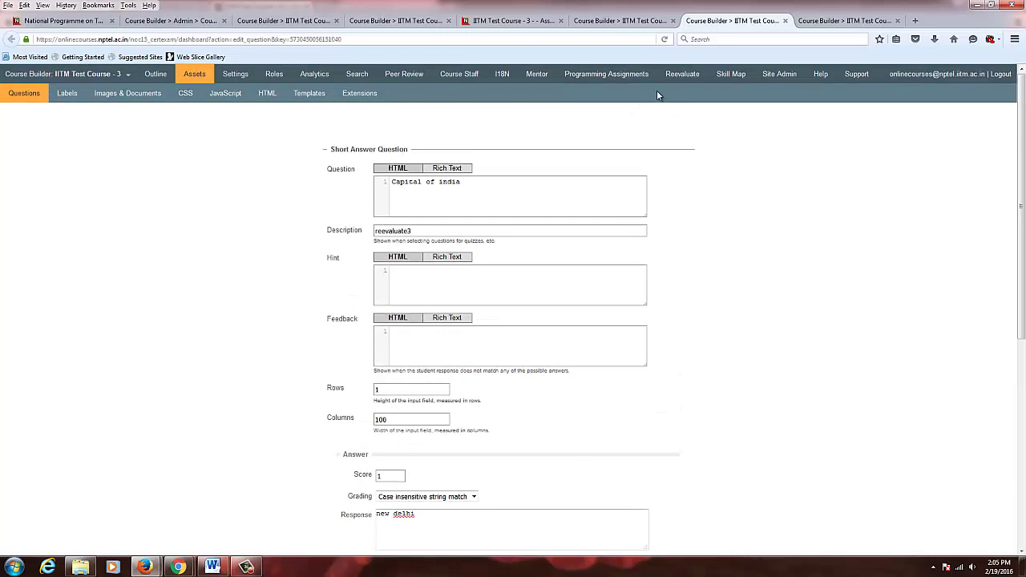
left_click(505, 24)
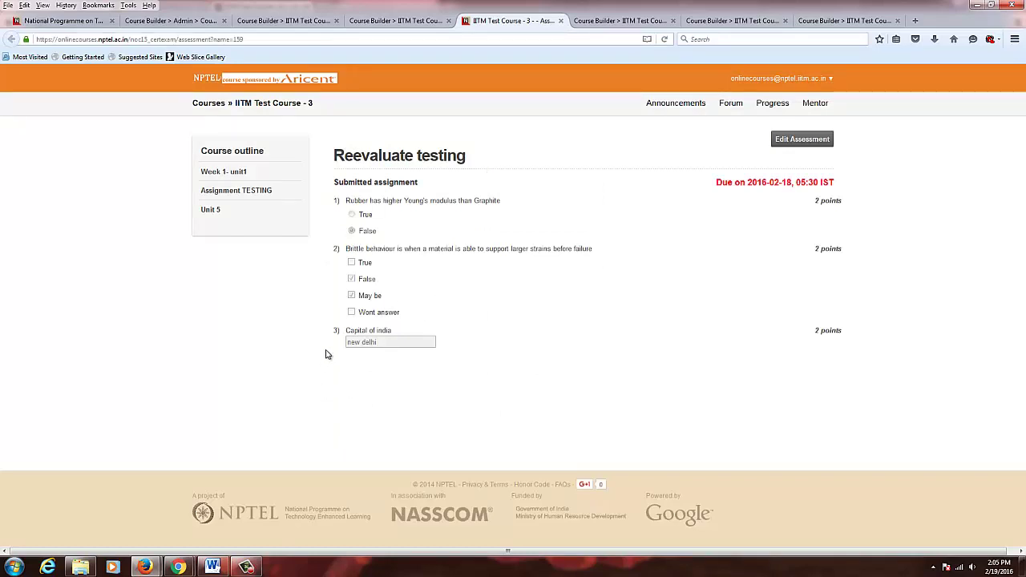
key("ctrl+a")
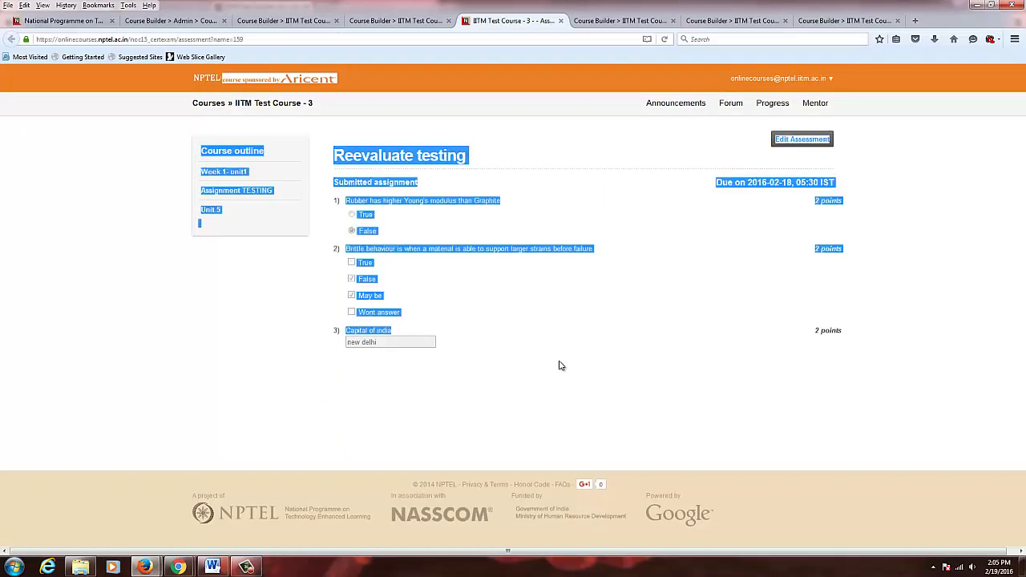
left_click(561, 362)
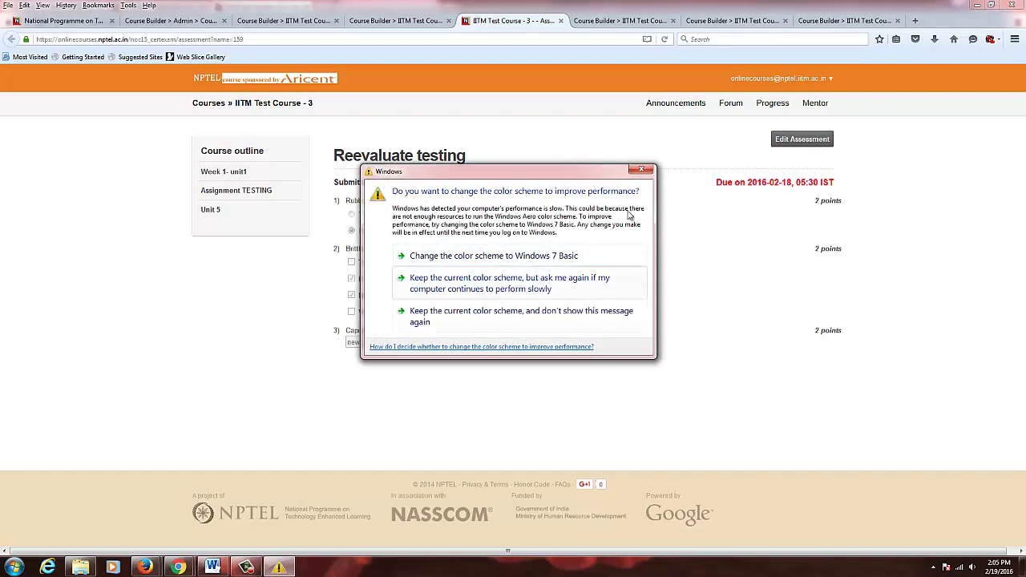
left_click(504, 274)
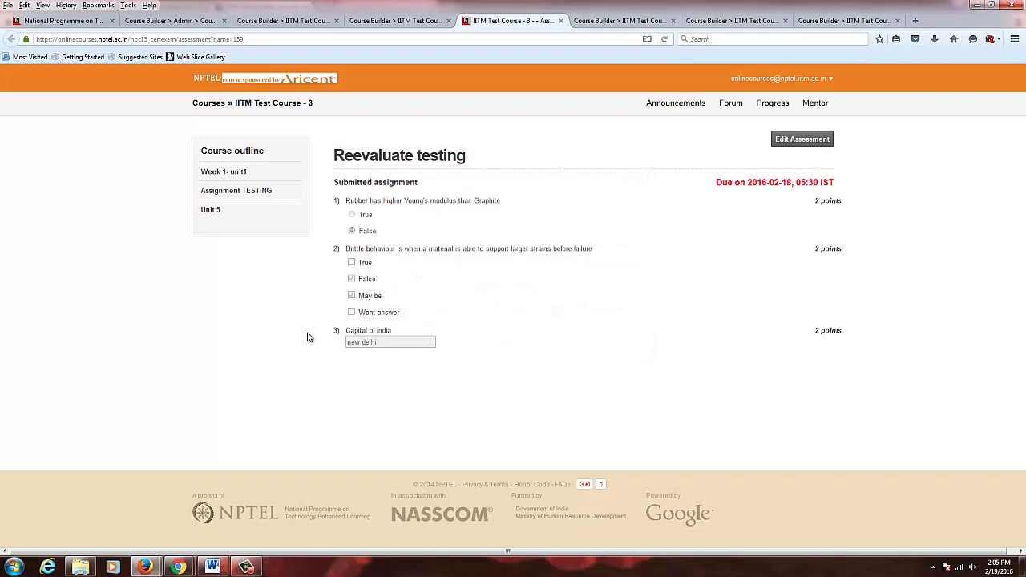
key("ctrl+a")
left_click(566, 365)
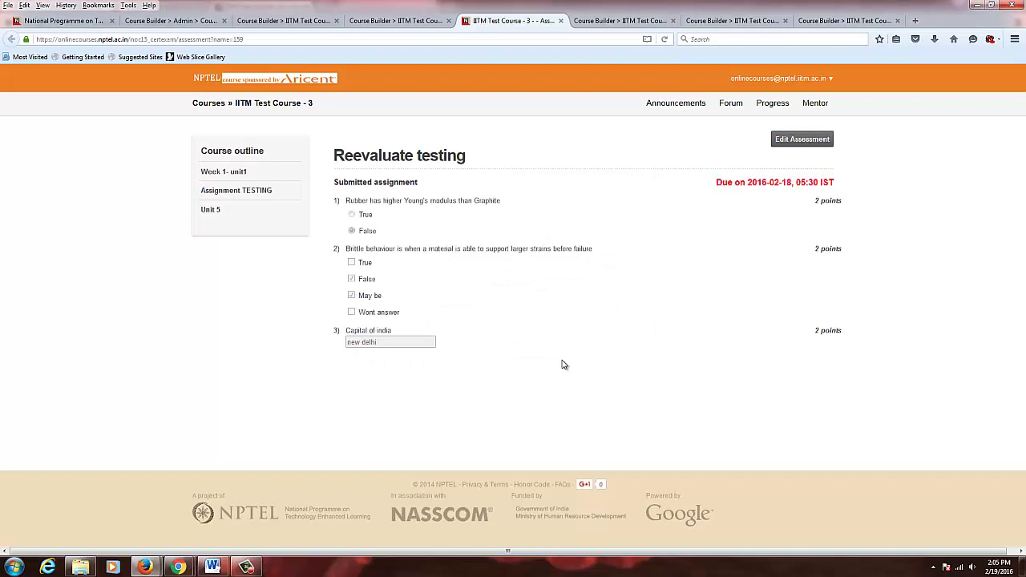